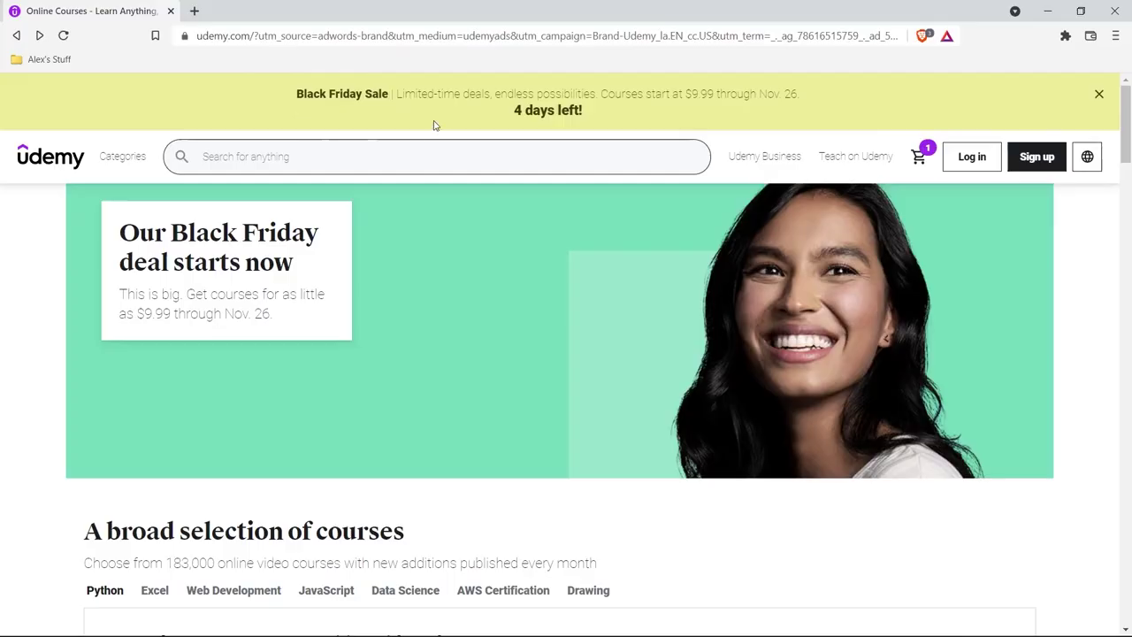
- Search Udemy for 'Tableau' and open the Tableau 2020 A-Z course page
click(319, 156)
text(Tableau)
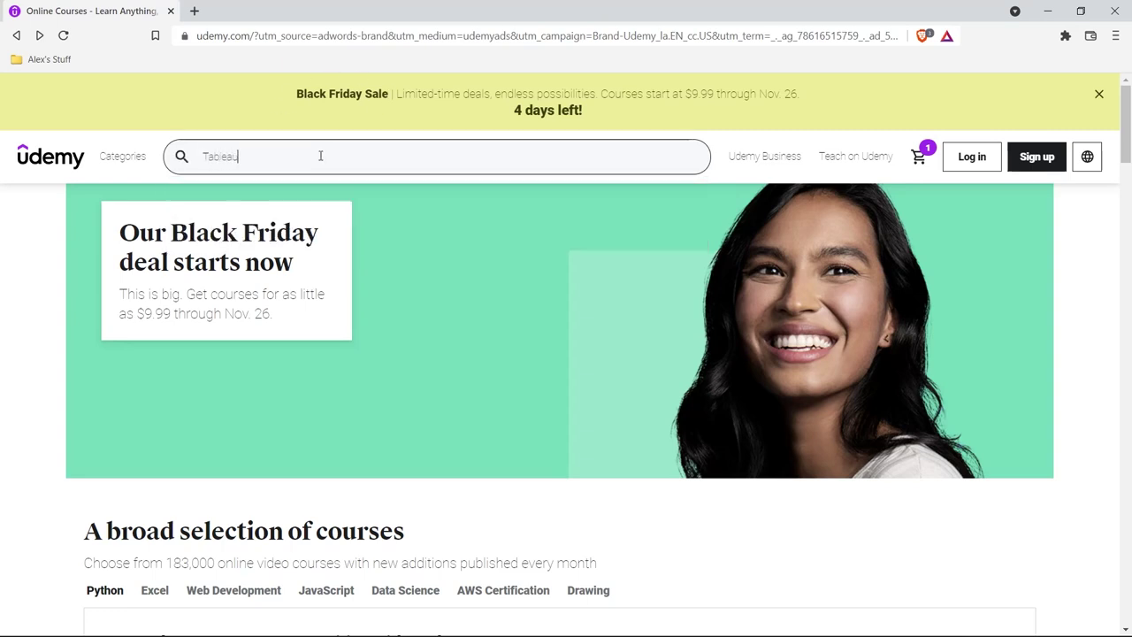
key(Return)
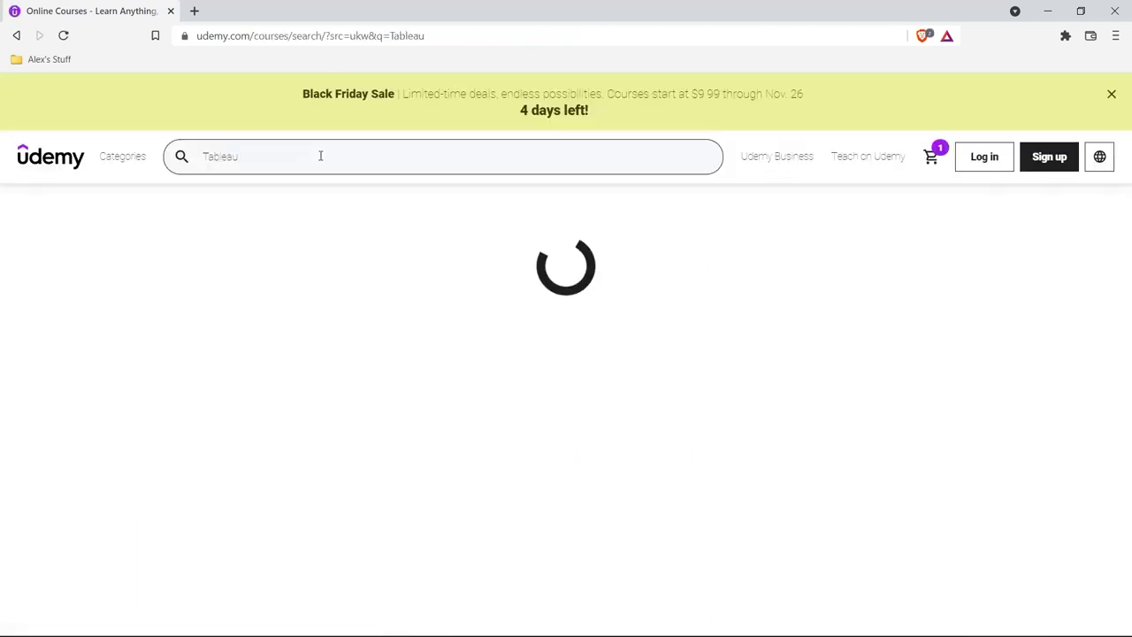
scroll(350, 347, down, 1)
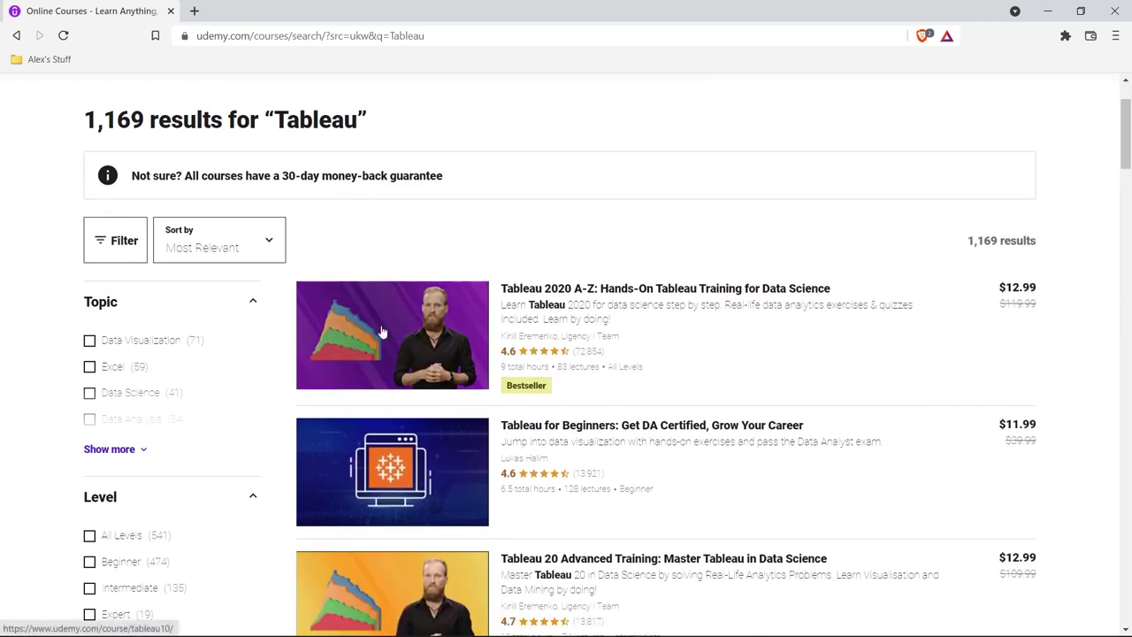
click(382, 331)
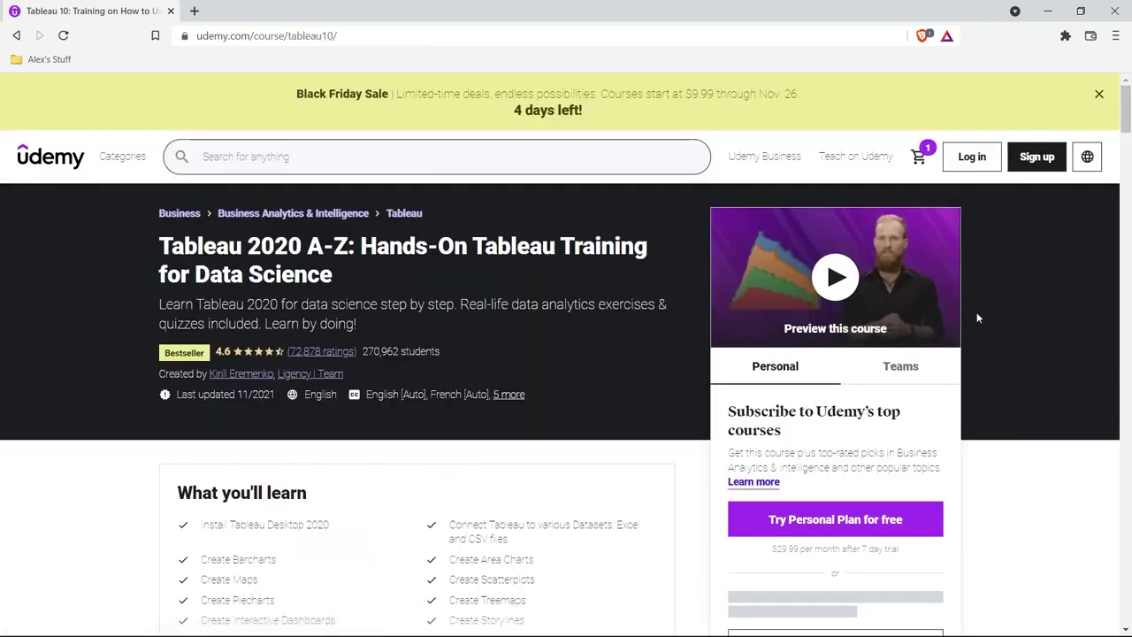
- Scroll down the course page and start buying the Tableau 2020 A-Z course
scroll(978, 319, down, 2)
scroll(978, 319, down, 1)
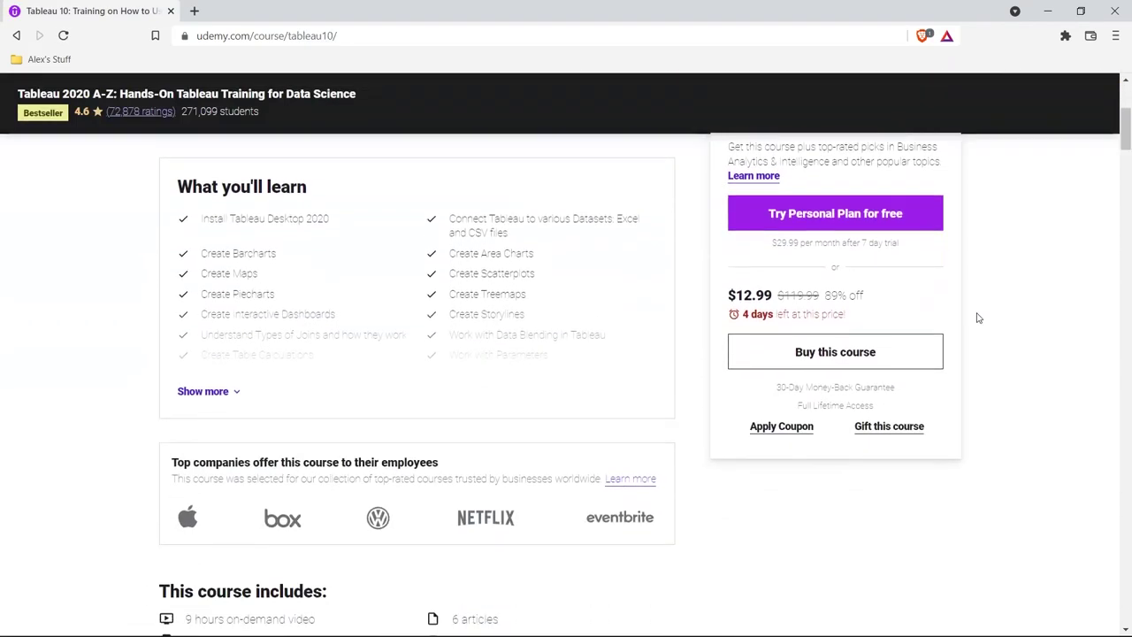
click(845, 352)
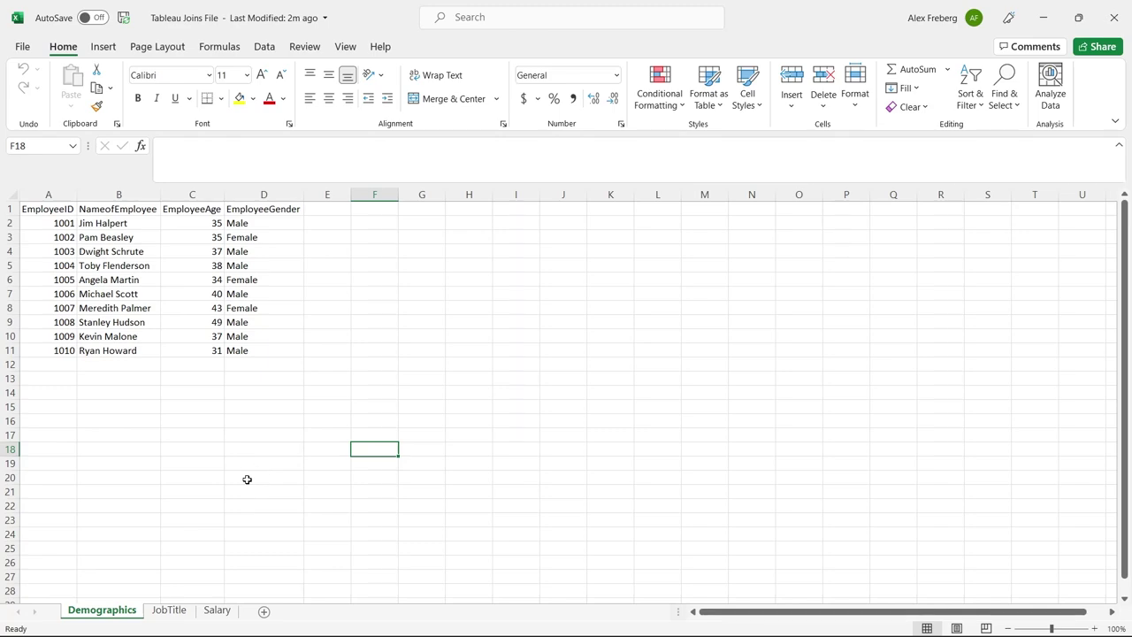
- Review the Demographics sheet's column headings and select employee IDs 1001 to 1010
click(41, 209)
click(132, 210)
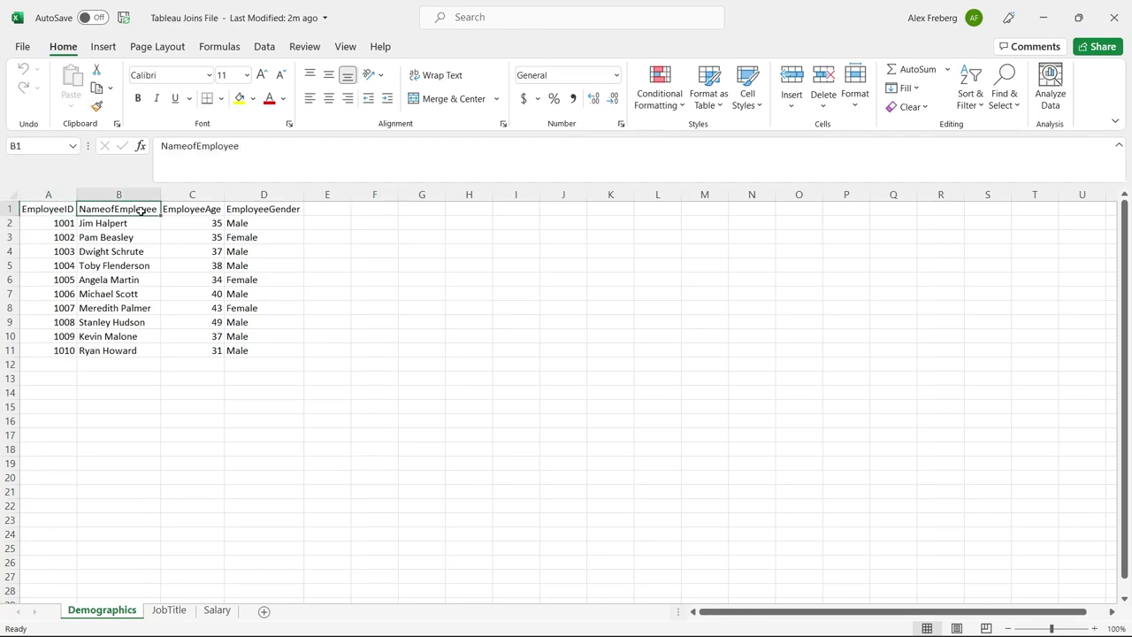
click(191, 211)
click(270, 208)
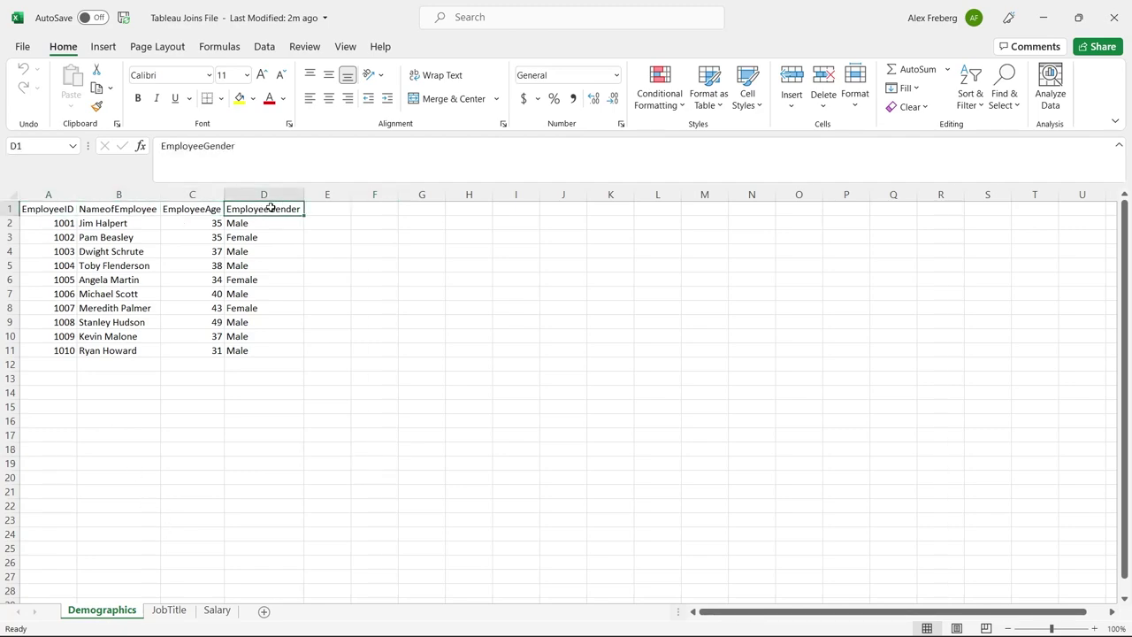
click(344, 275)
click(65, 221)
drag(65, 221, 63, 346)
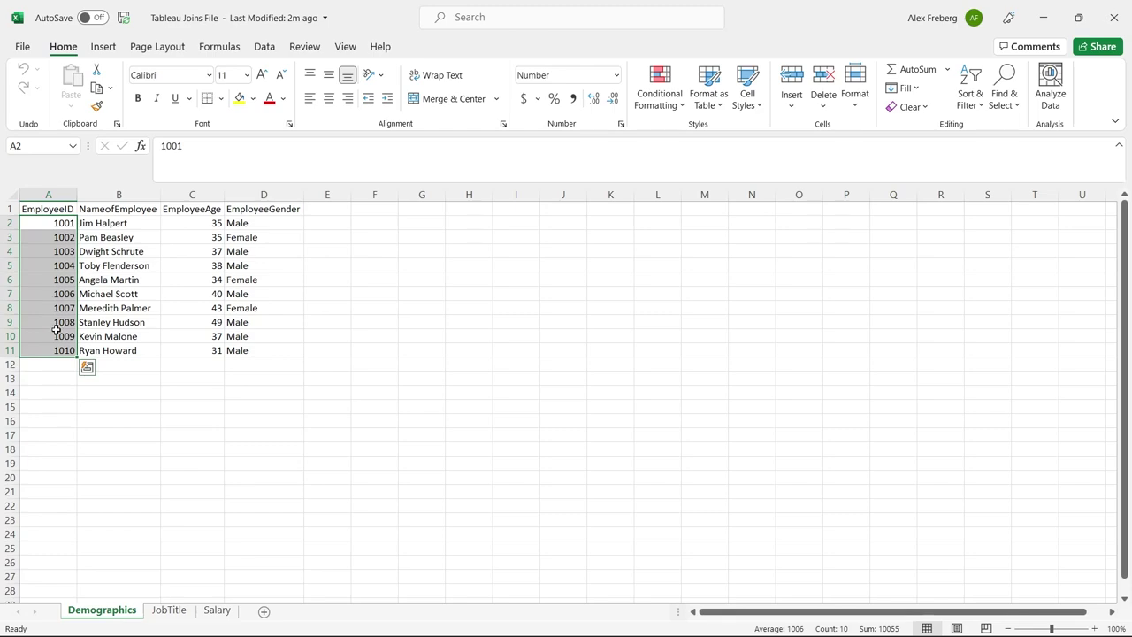
click(127, 402)
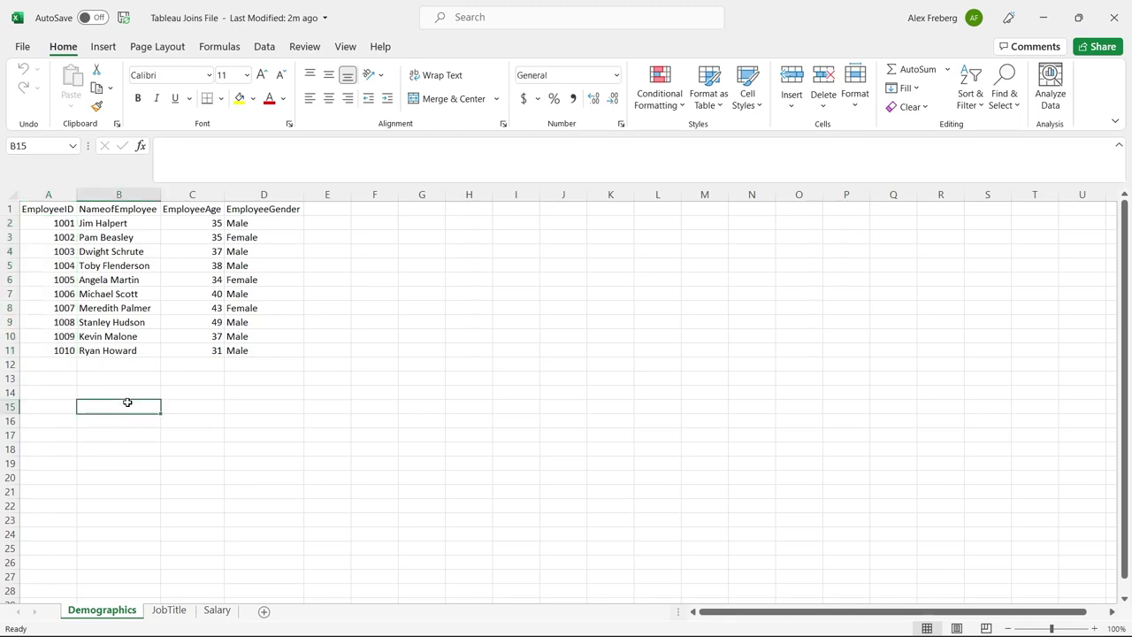
- Compare the missing ID in JobTitle A11 and Salary's IDs 1001–1007, then switch to Tableau Public
click(169, 611)
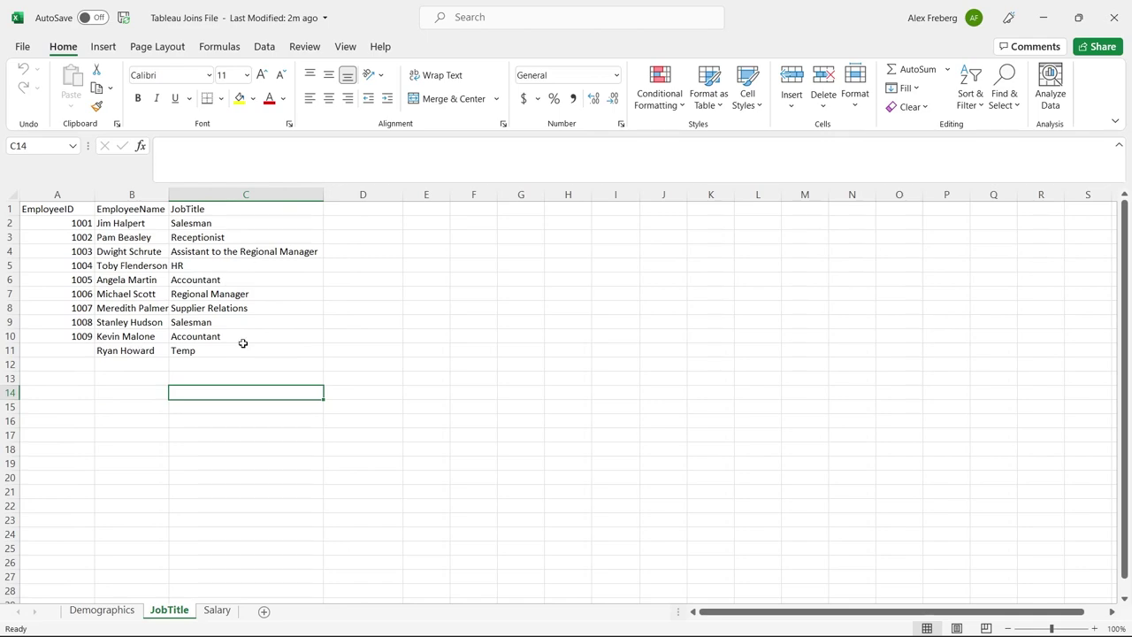
click(78, 349)
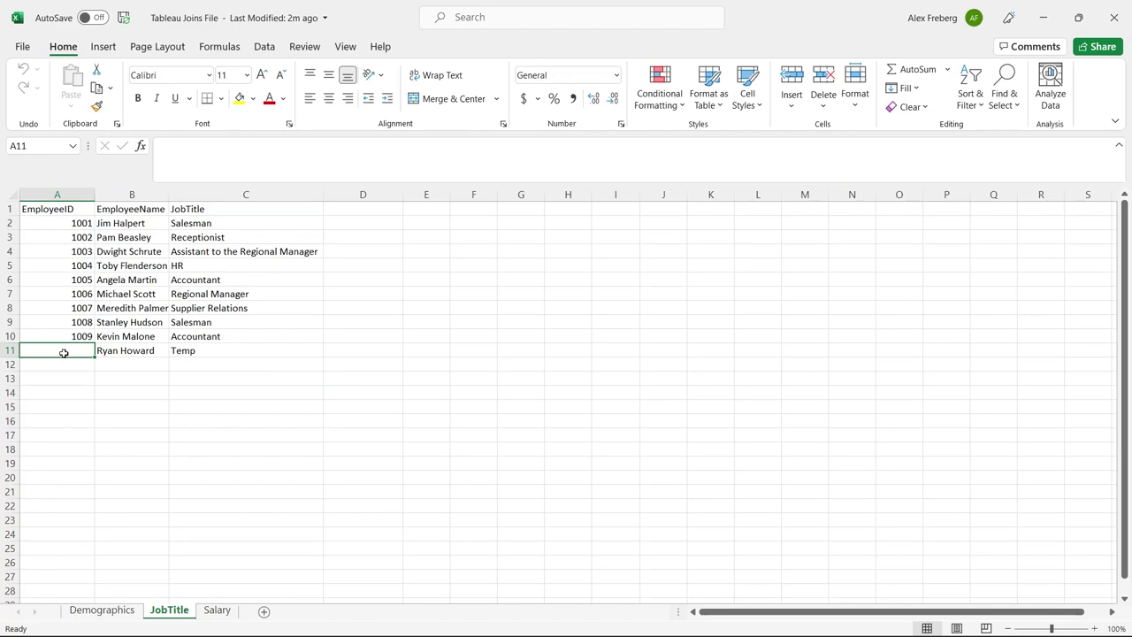
click(218, 611)
drag(50, 226, 53, 308)
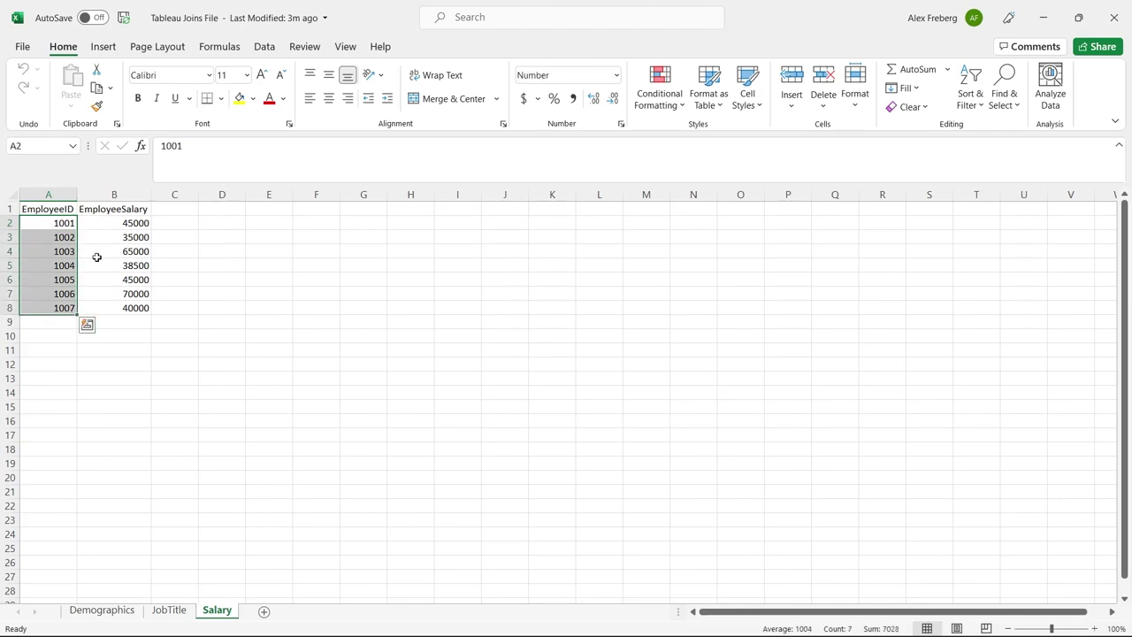
click(108, 227)
click(179, 614)
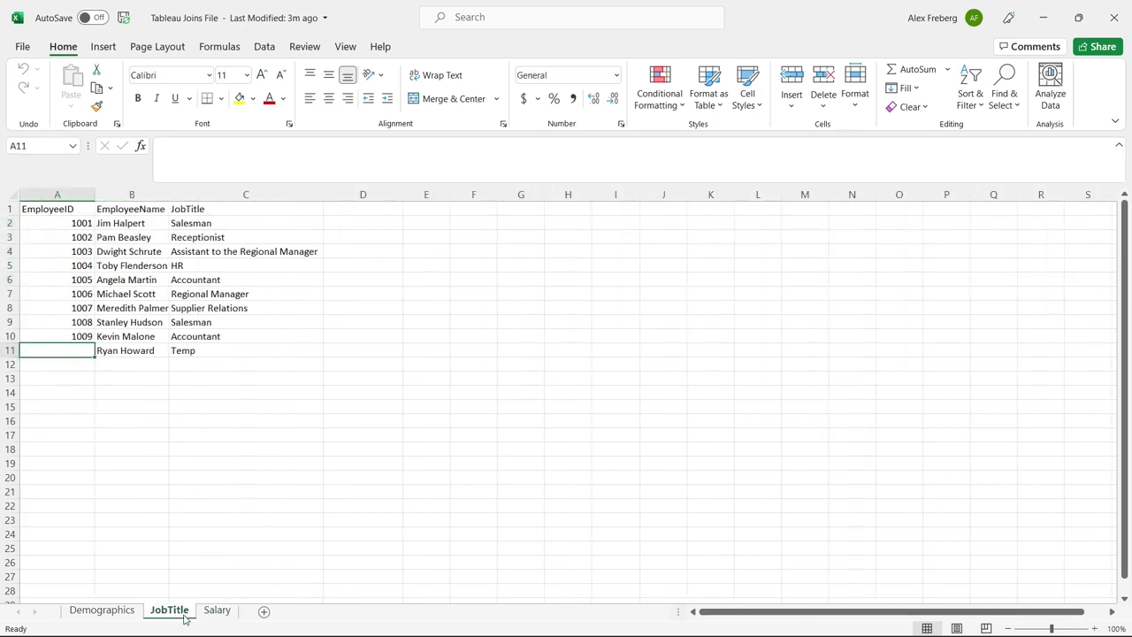
click(118, 615)
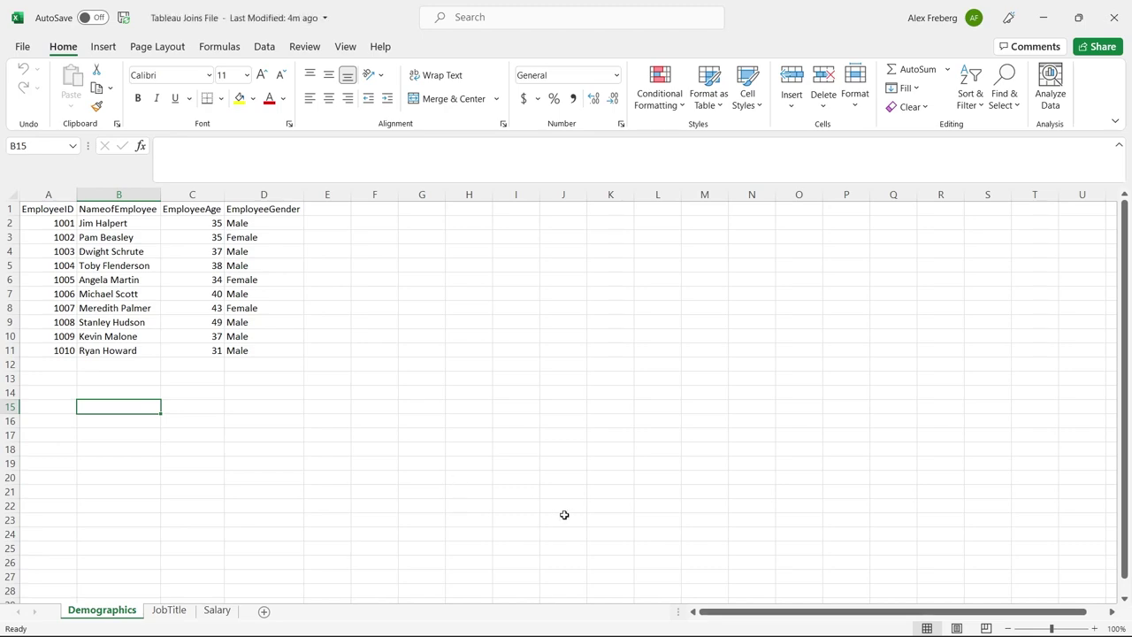
mouse_move(584, 633)
click(662, 618)
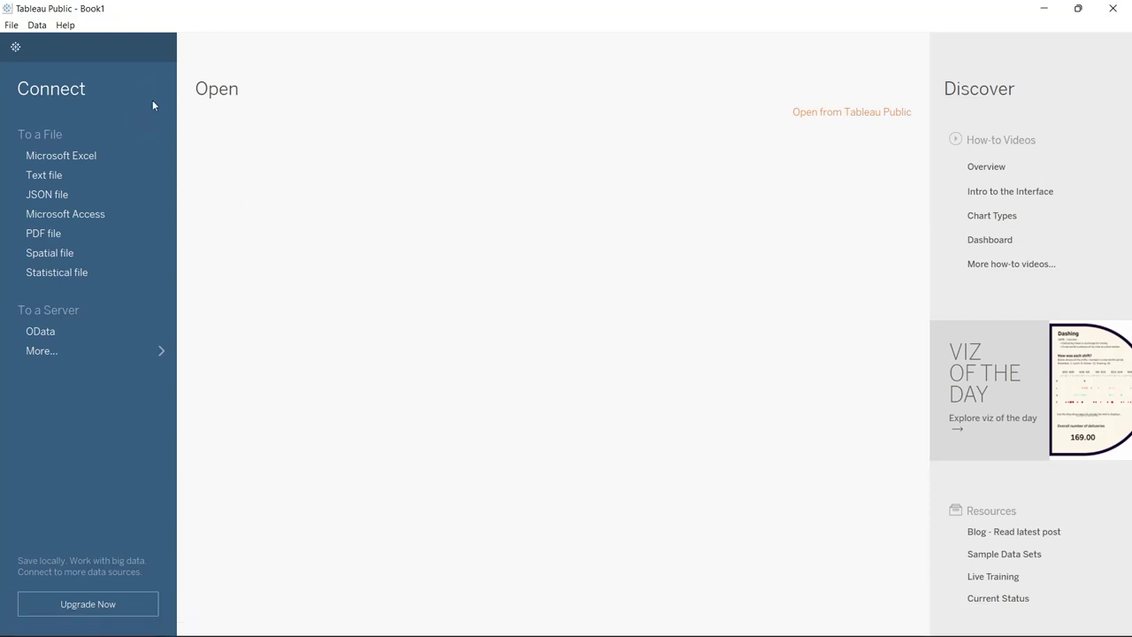
- Connect to the Excel workbook Tableau Joins File, closing it in Excel after the file-in-use warning
click(91, 154)
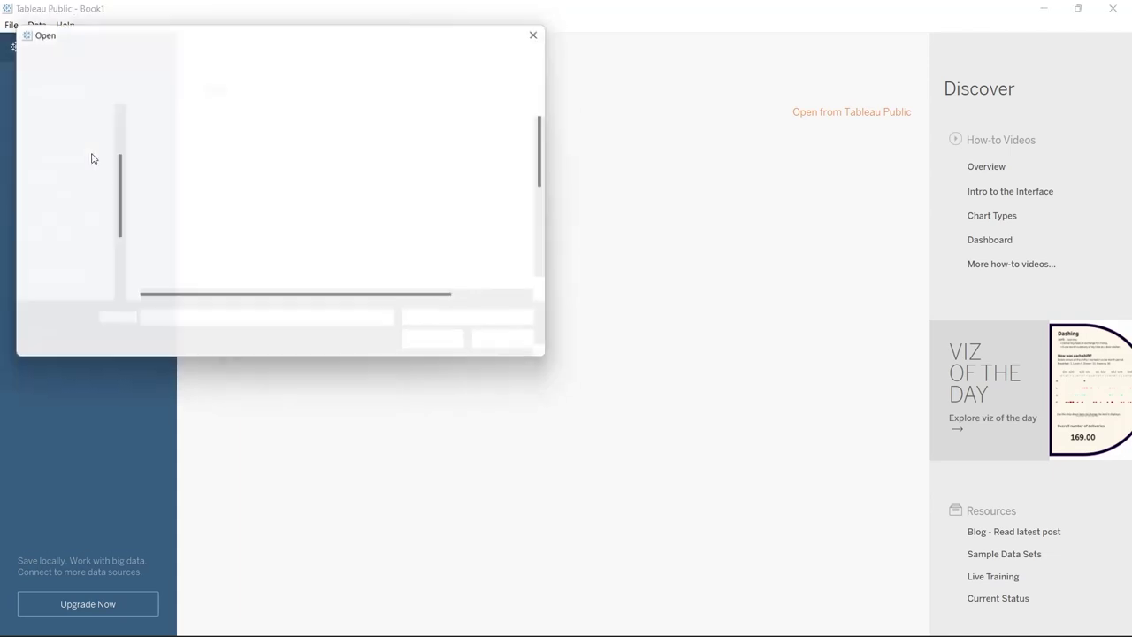
scroll(211, 259, down, 5)
click(217, 260)
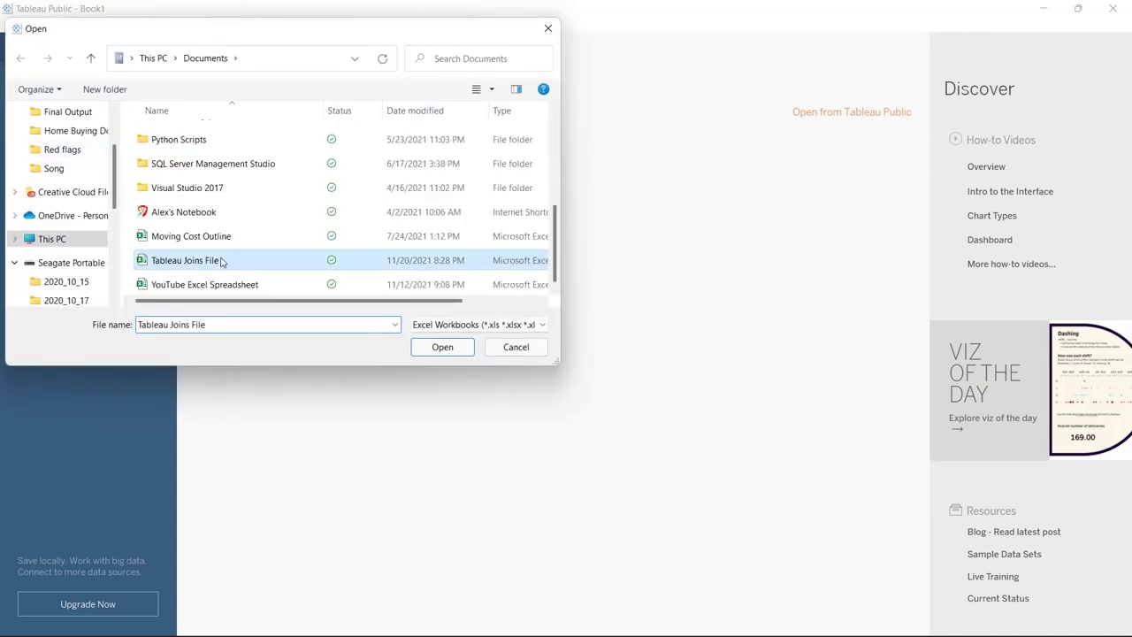
click(445, 352)
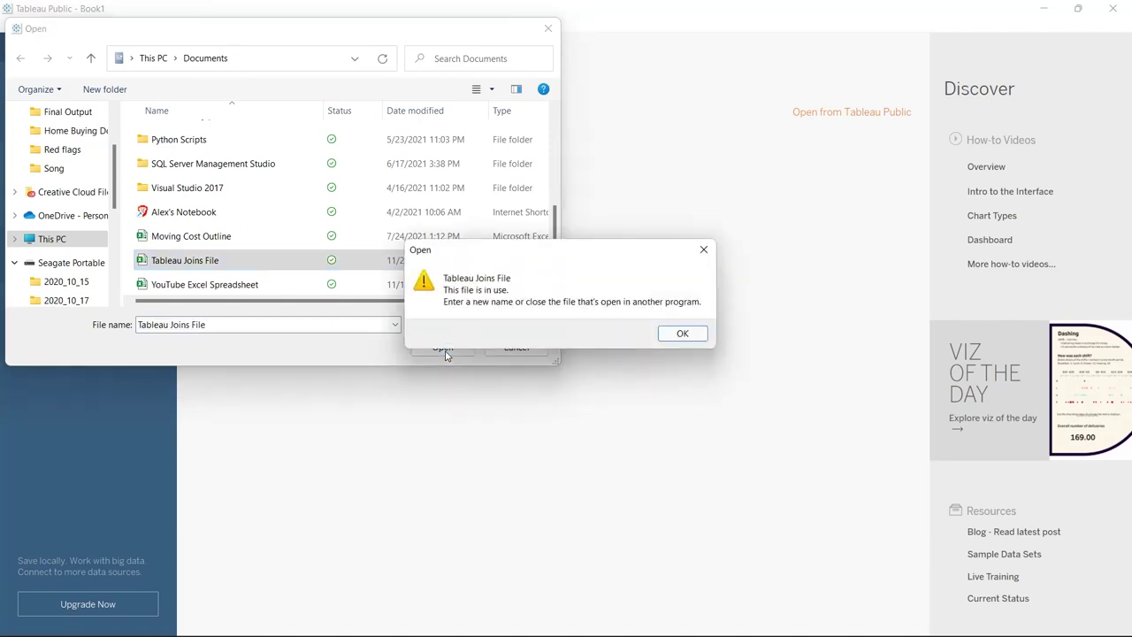
click(679, 334)
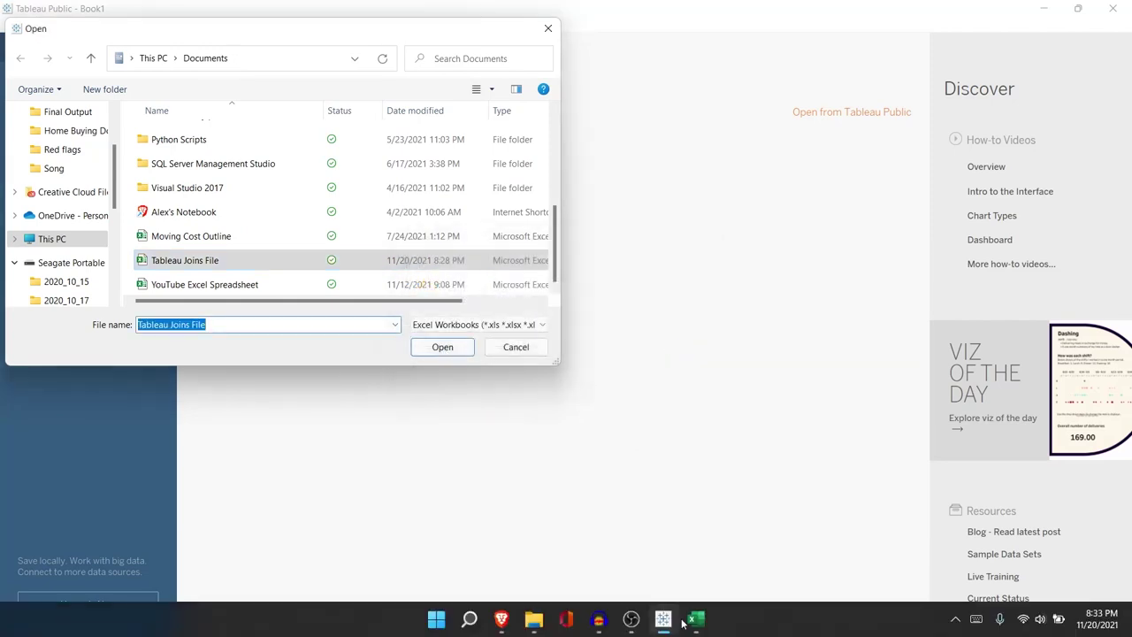
click(695, 619)
click(1115, 18)
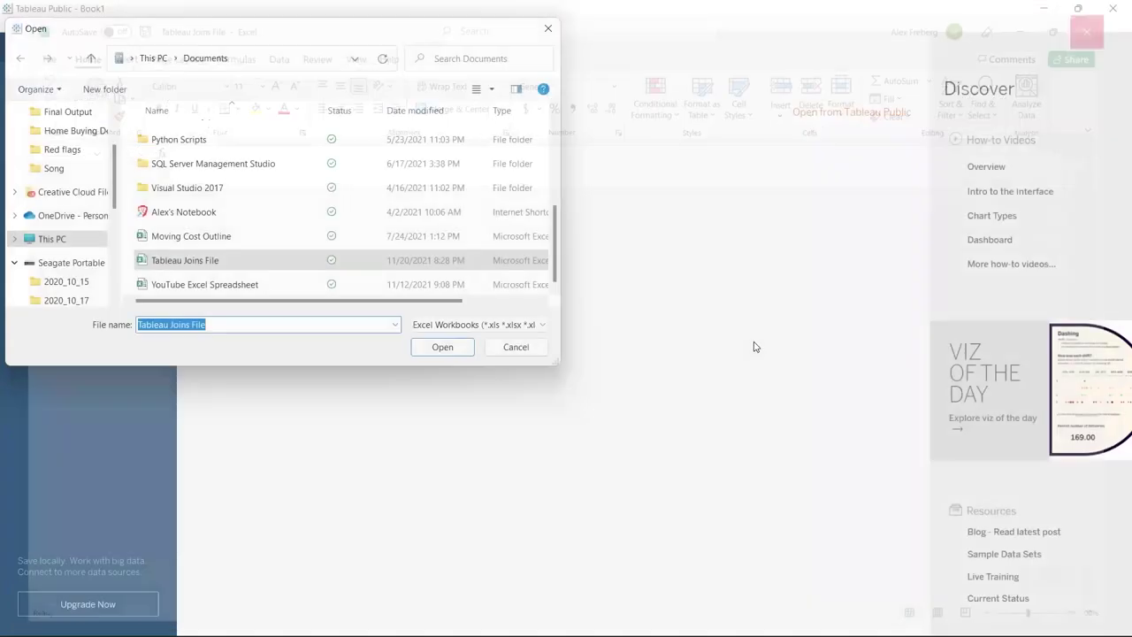
click(455, 347)
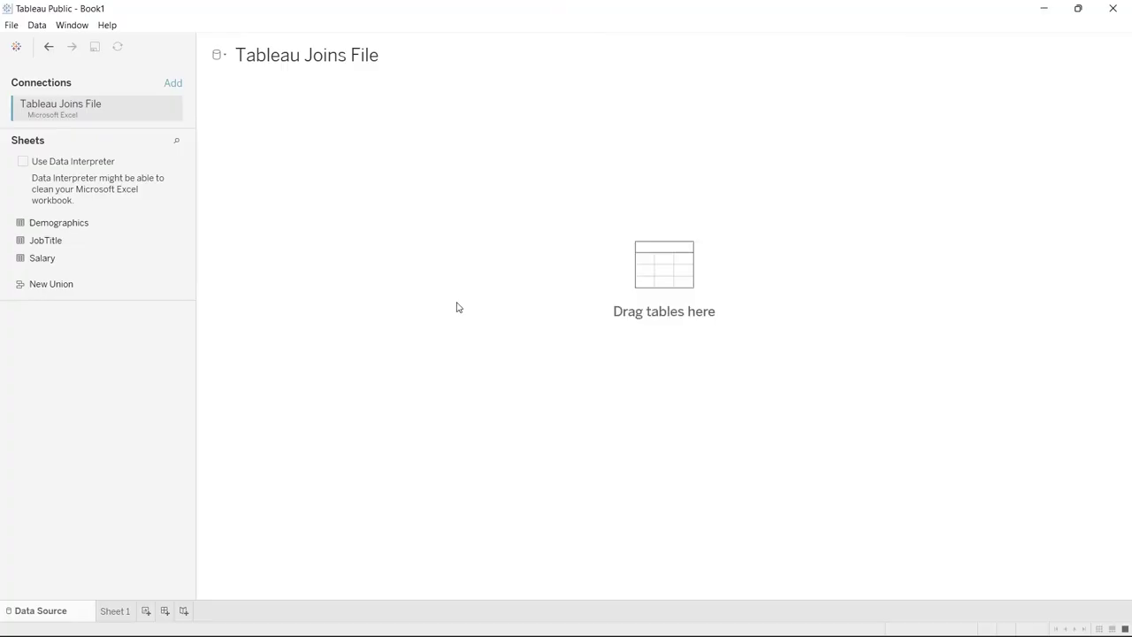
- Add Demographics to the canvas, relate JobTitle to it, then remove JobTitle again
drag(119, 222, 288, 174)
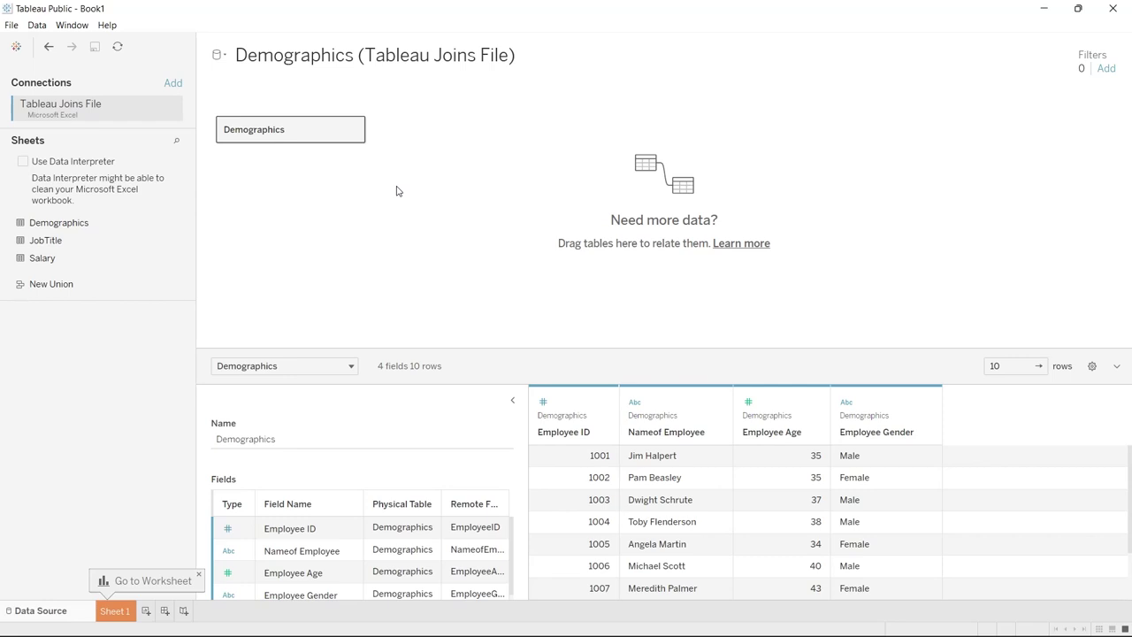
drag(104, 245, 478, 132)
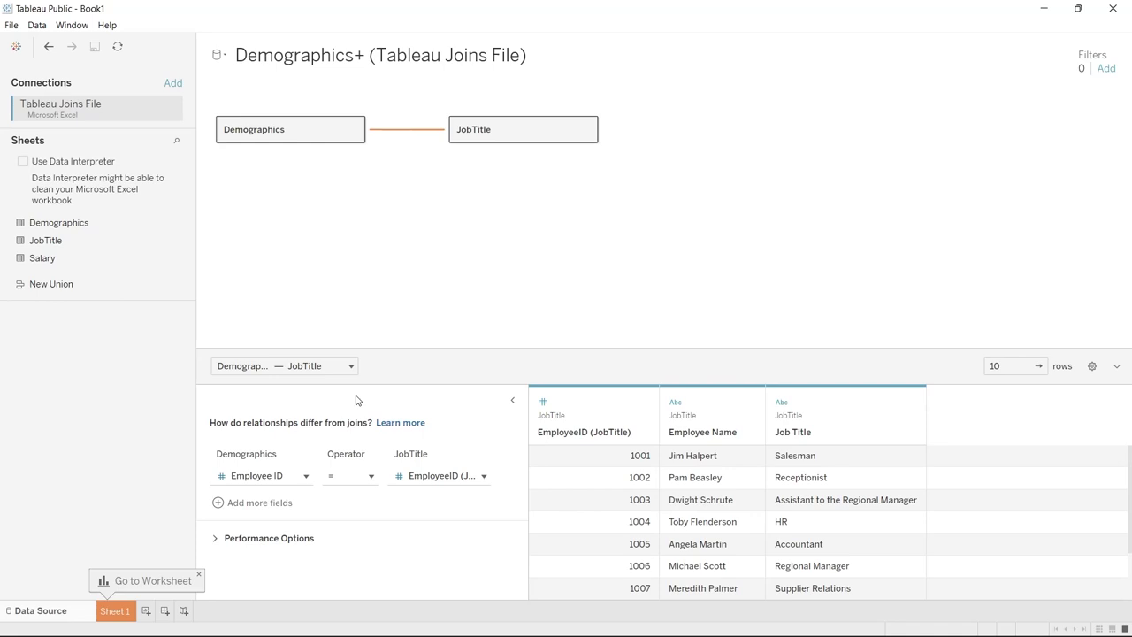
drag(495, 132, 108, 209)
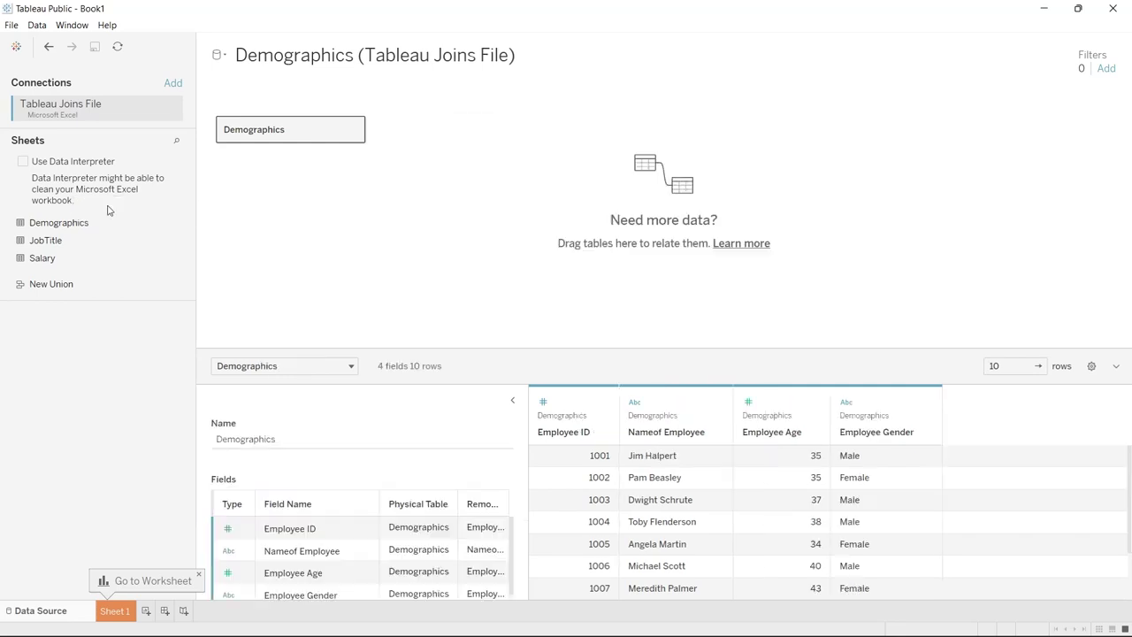
- Open the Demographics table's join layer and pick the JobTitle sheet
click(354, 132)
click(377, 141)
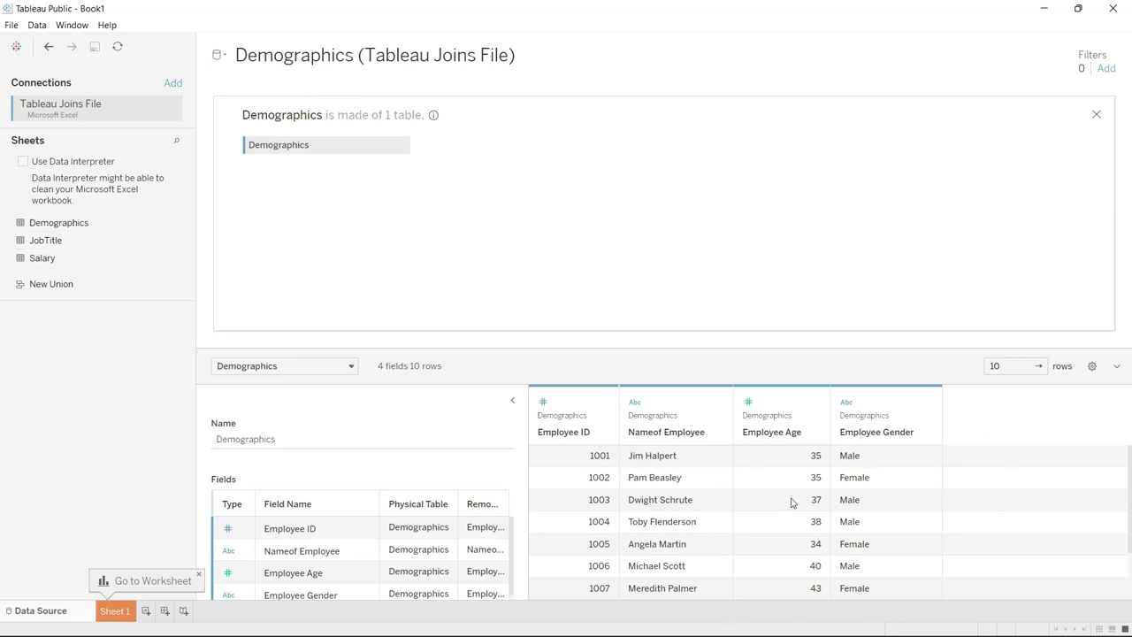
click(98, 240)
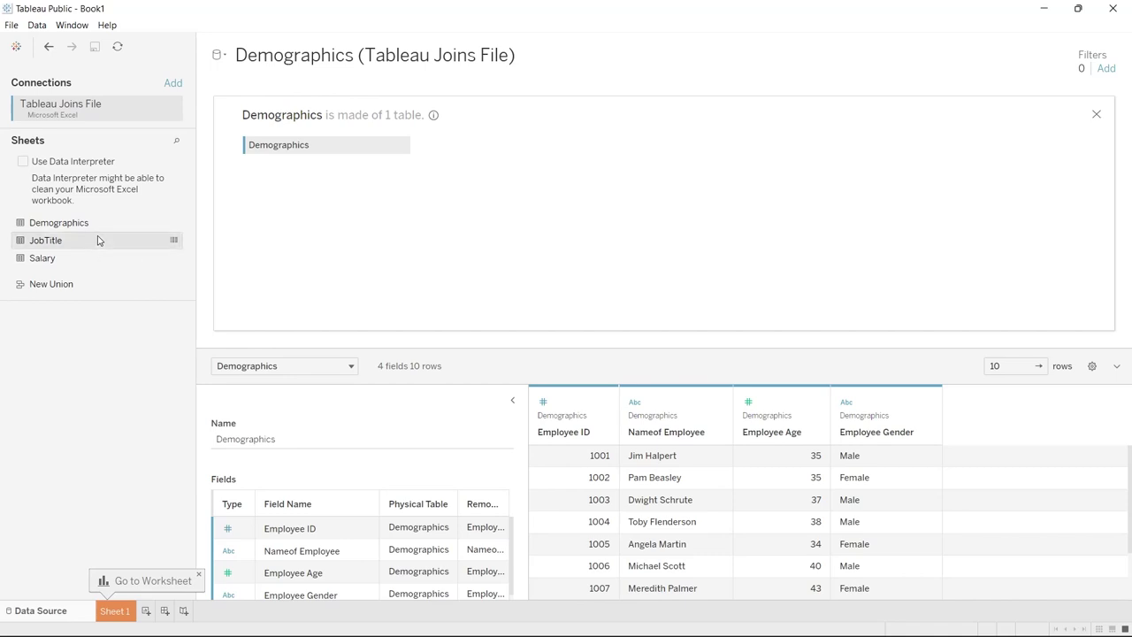
- Join JobTitle onto Demographics and review the default Employee ID join settings
drag(98, 240, 518, 149)
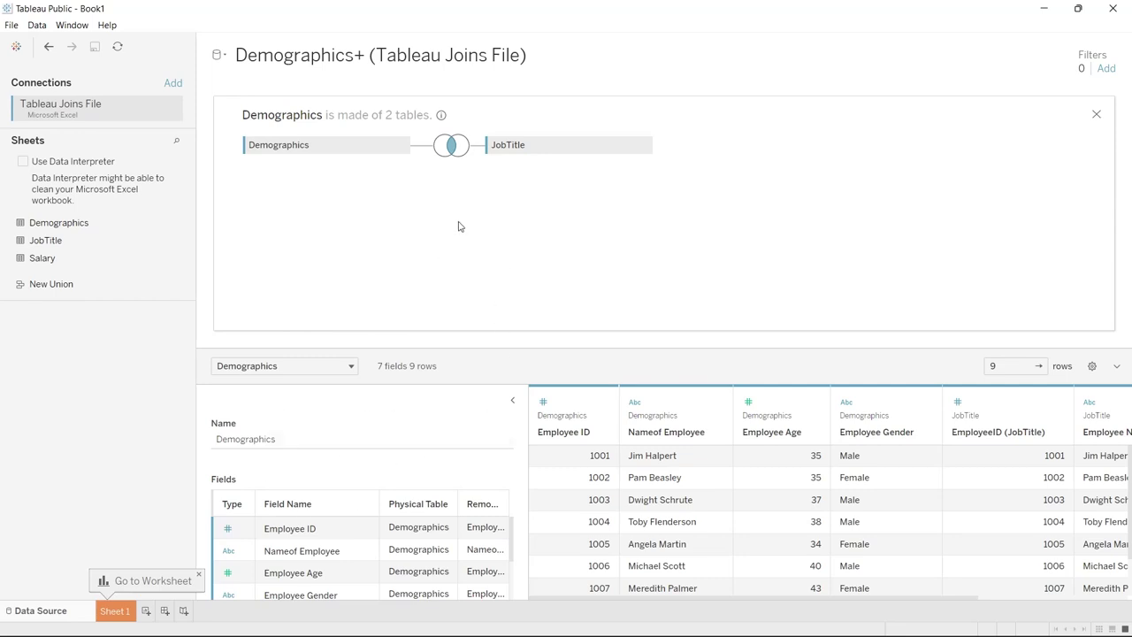
click(453, 146)
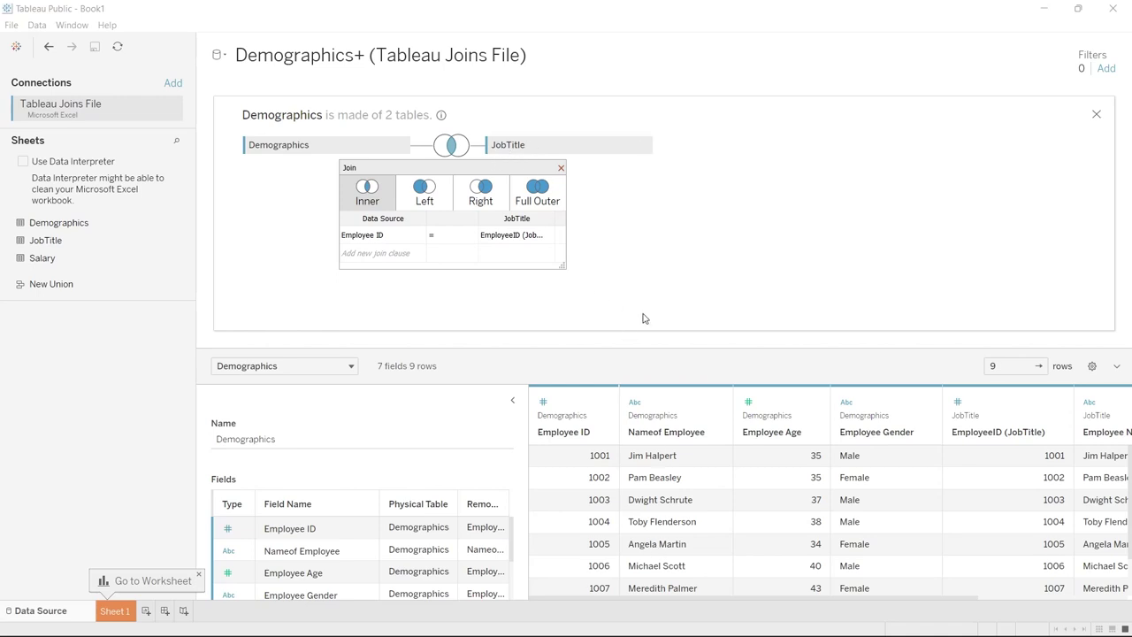
click(561, 169)
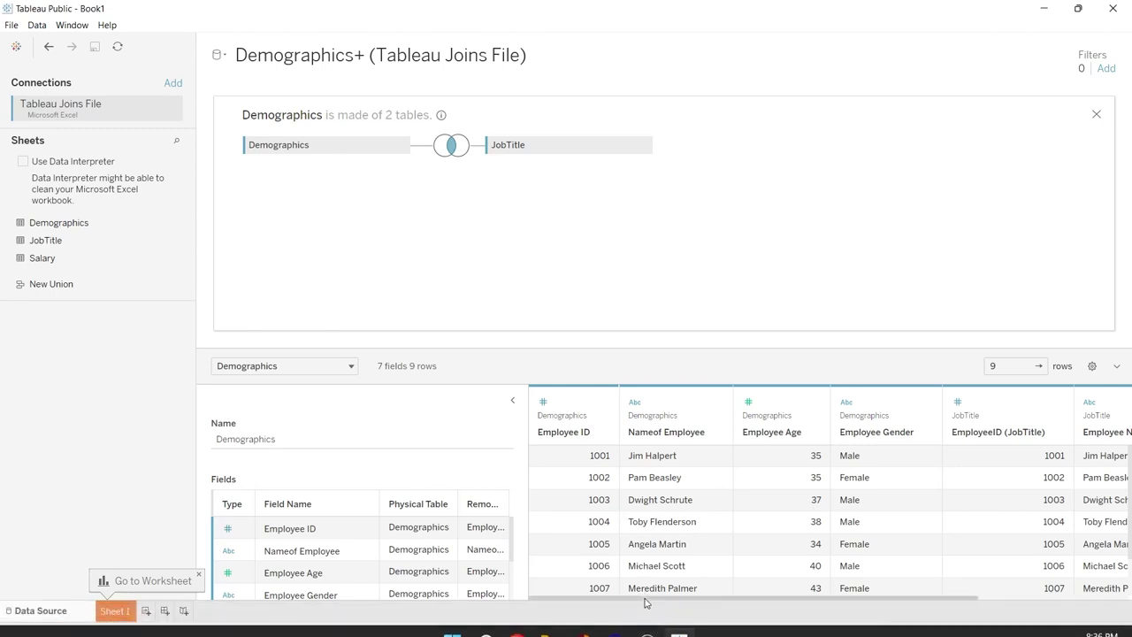
- Browse the joined preview, highlighting Employee ID 1006, then reopen the join settings
mouse_move(646, 599)
mouse_down()
mouse_move(803, 592)
mouse_move(656, 595)
mouse_up()
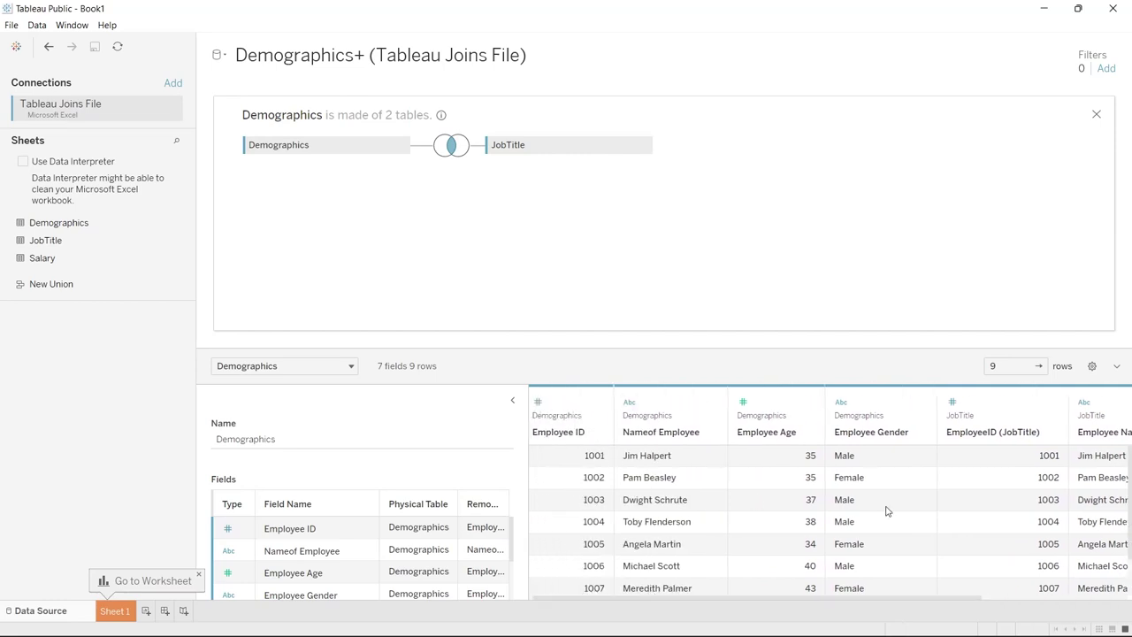
scroll(887, 509, right, 2)
scroll(920, 480, left, 2)
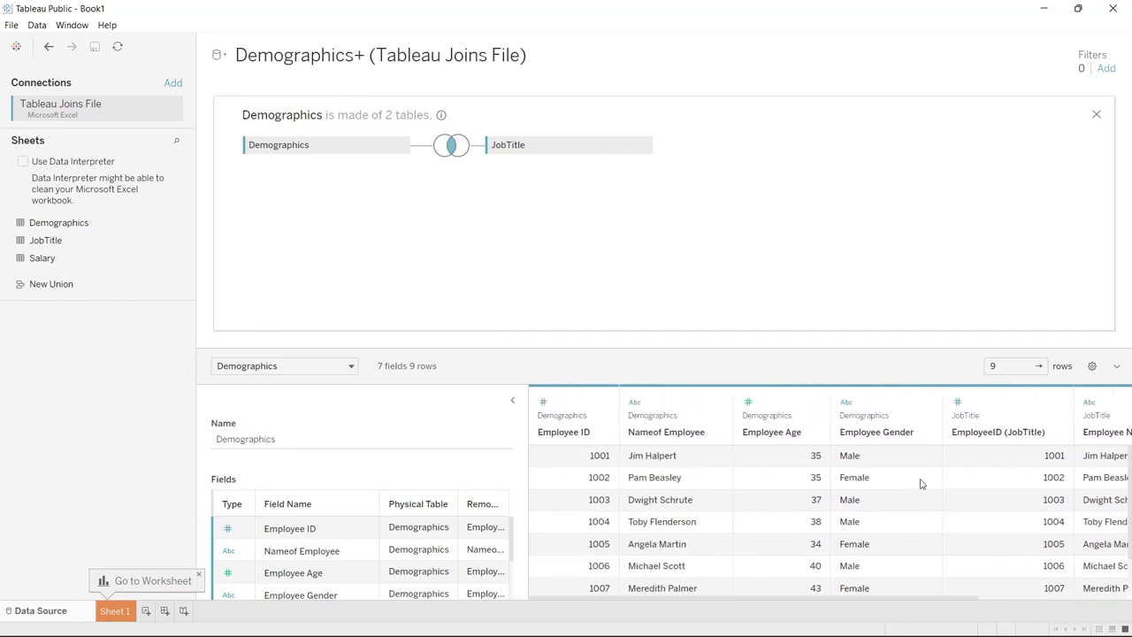
scroll(585, 460, down, 1)
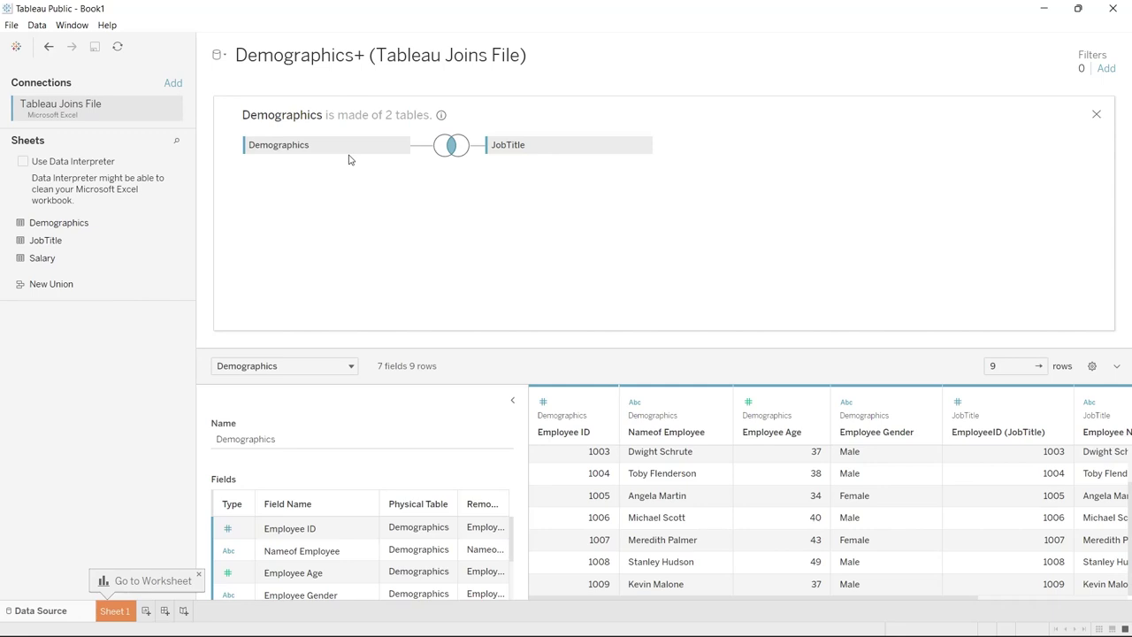
click(580, 513)
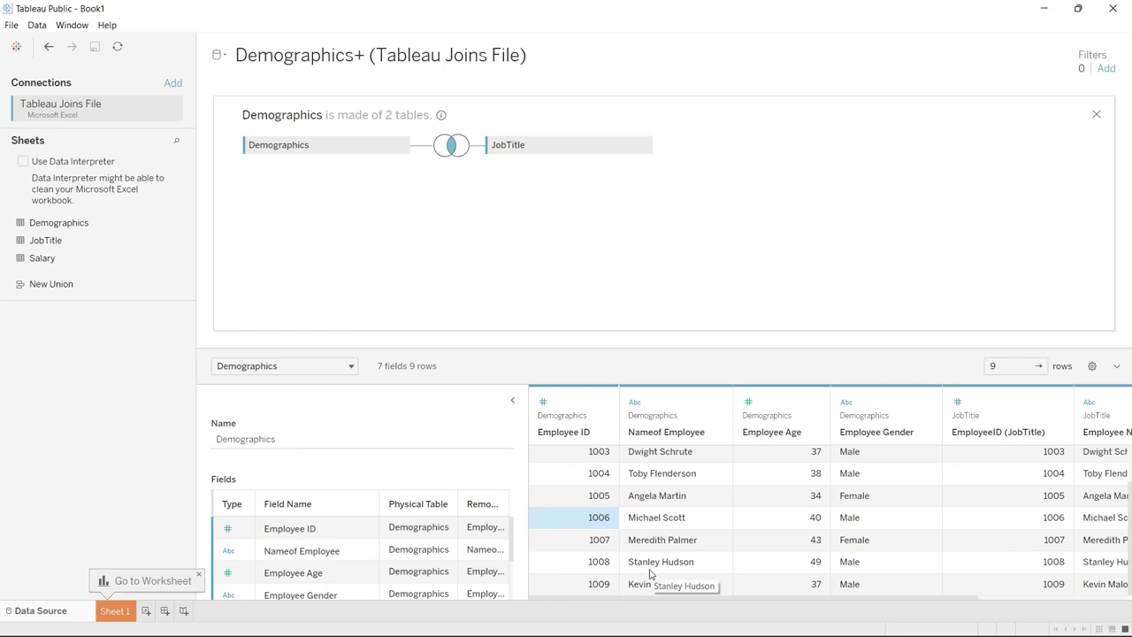
scroll(650, 573, right, 3)
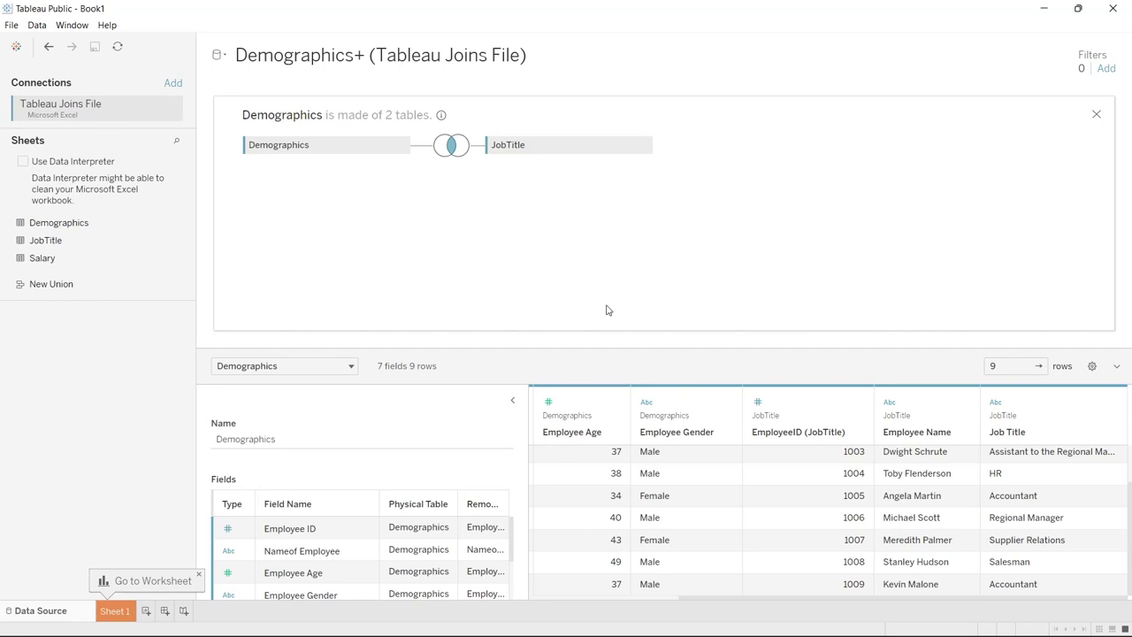
scroll(670, 536, left, 5)
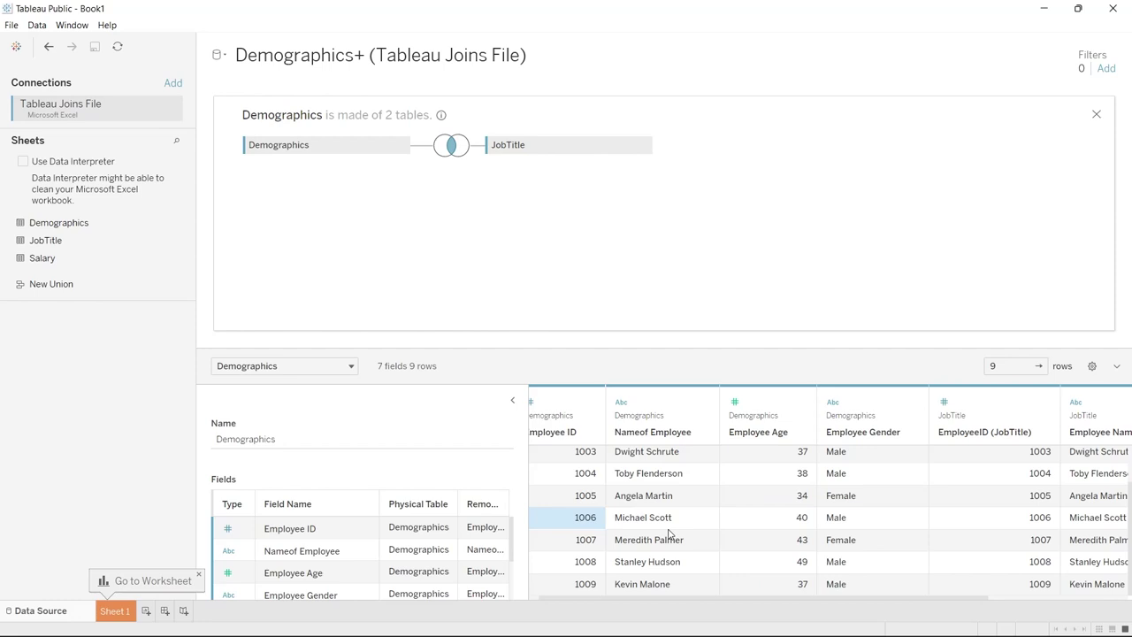
click(450, 146)
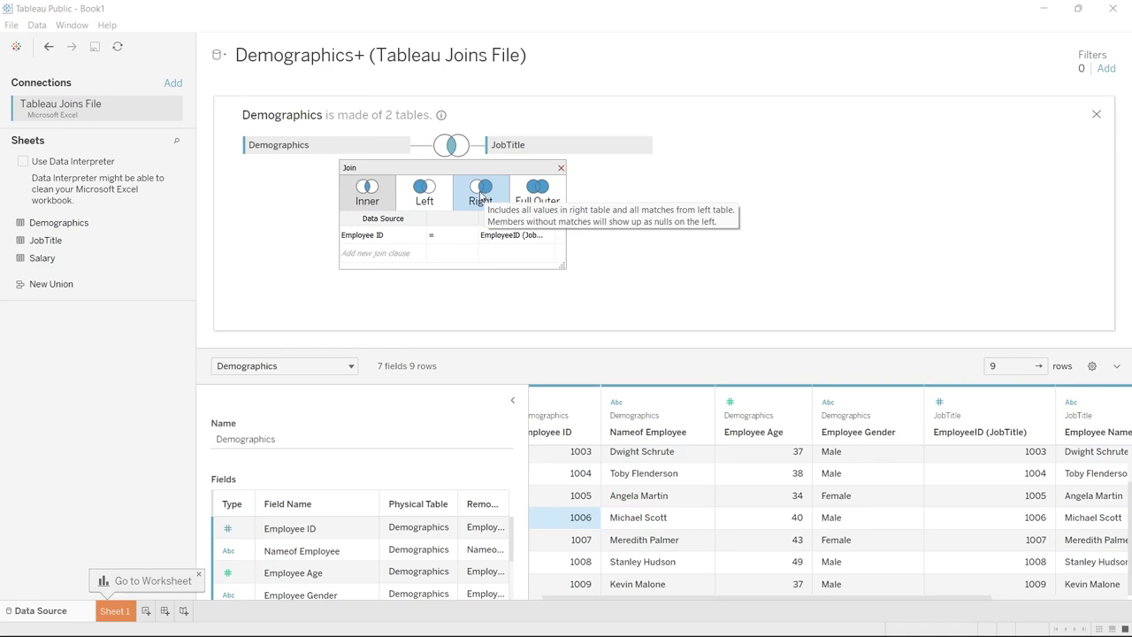
- Try a right join, inspect the null Employee Gender value, then switch to a full outer join
click(480, 197)
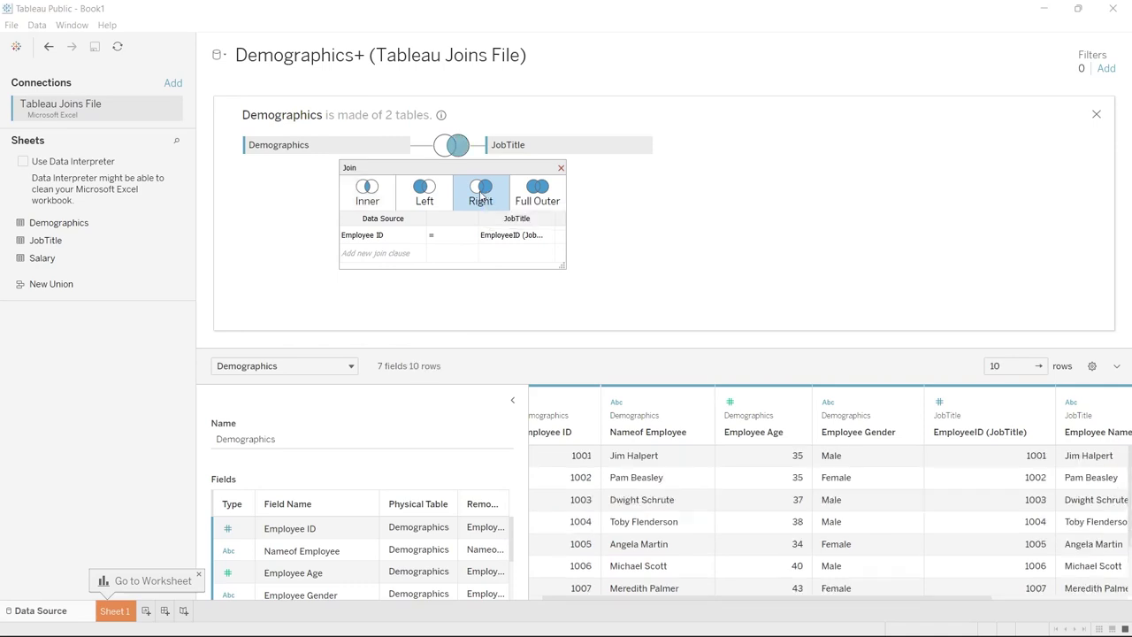
scroll(669, 531, down, 2)
scroll(670, 529, down, 1)
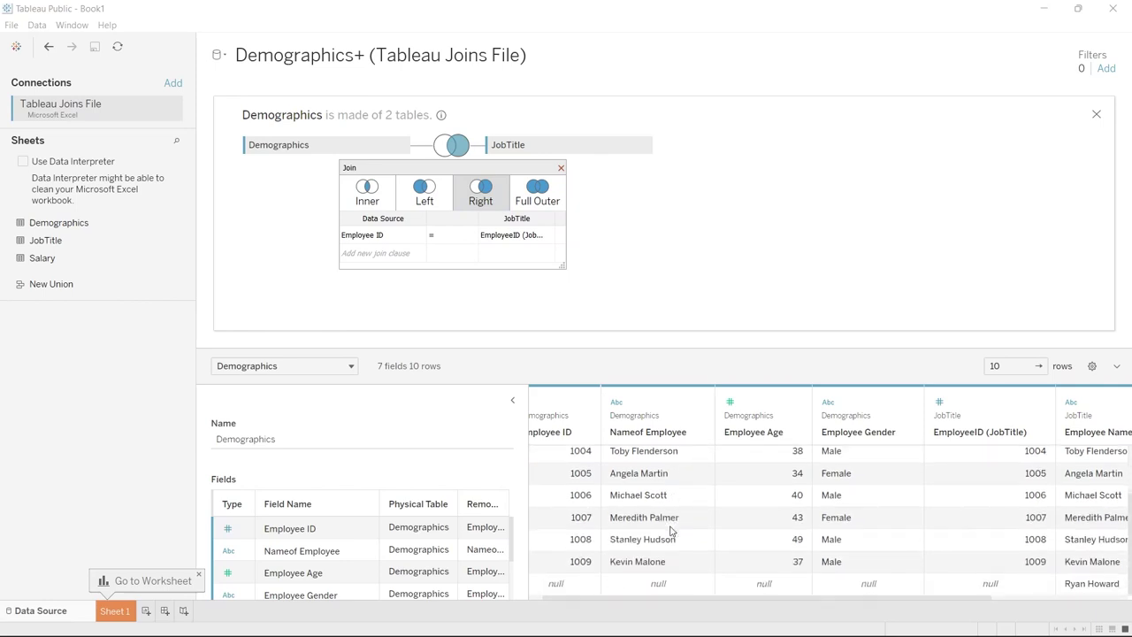
click(900, 589)
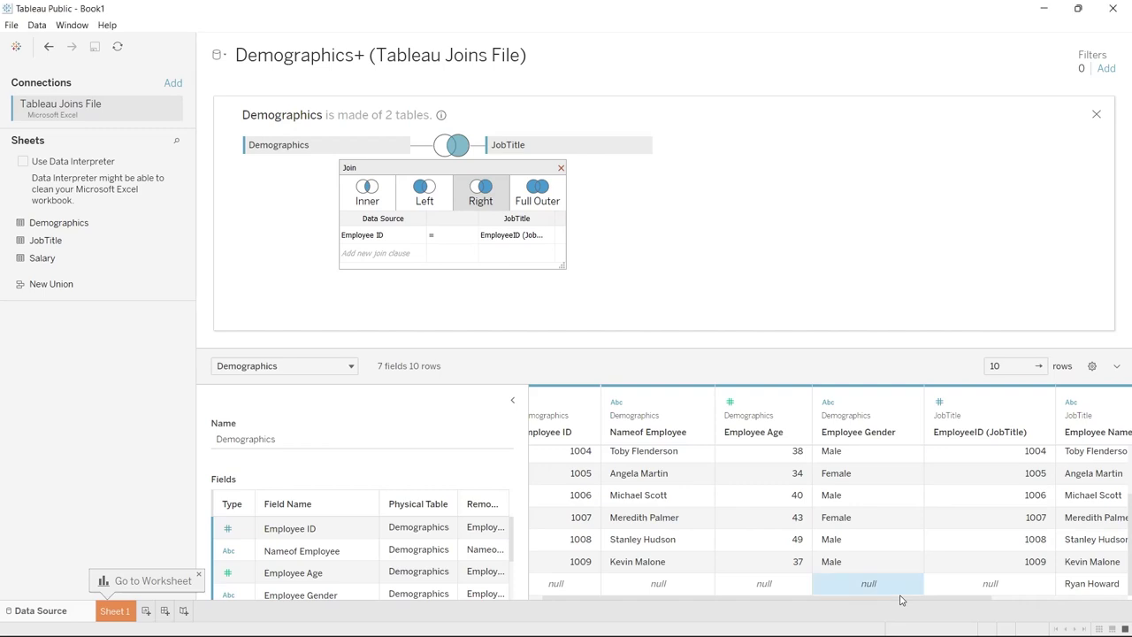
drag(900, 602, 1016, 607)
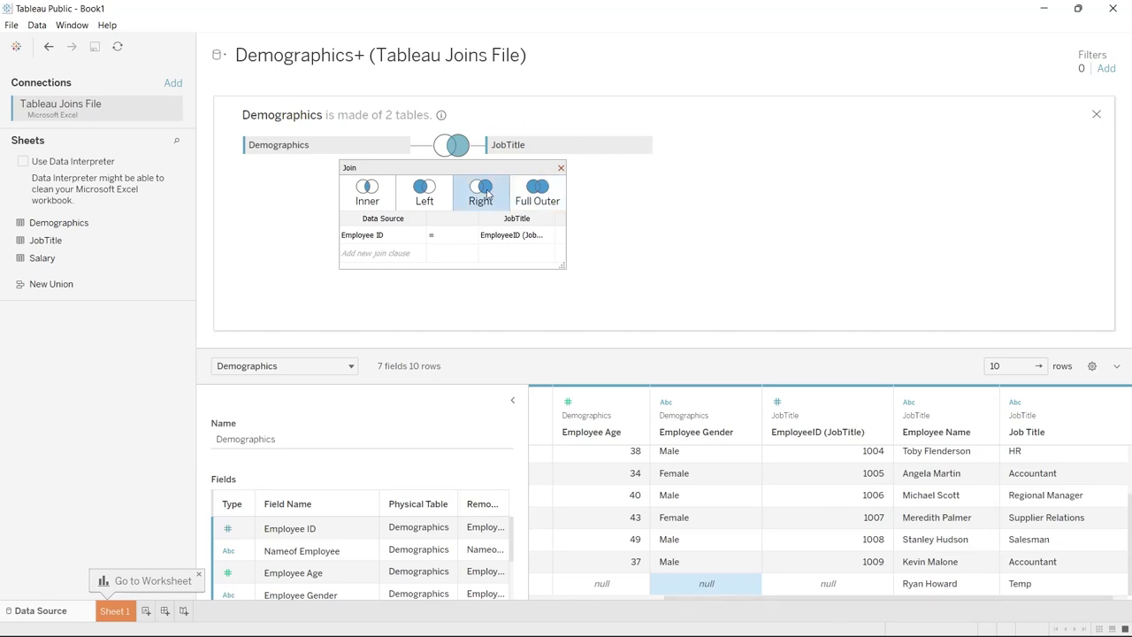
click(489, 195)
click(546, 203)
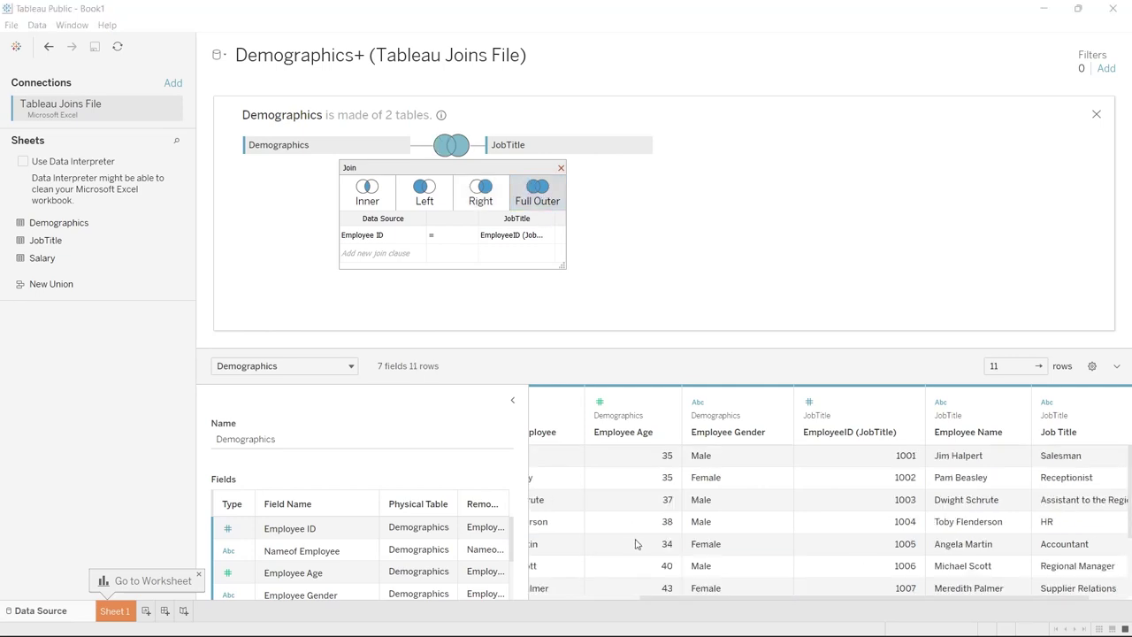
- Inspect the null EmployeeID (JobTitle) value in the preview, then change the join to Left
scroll(635, 544, down, 2)
scroll(635, 544, left, 3)
scroll(635, 544, down, 3)
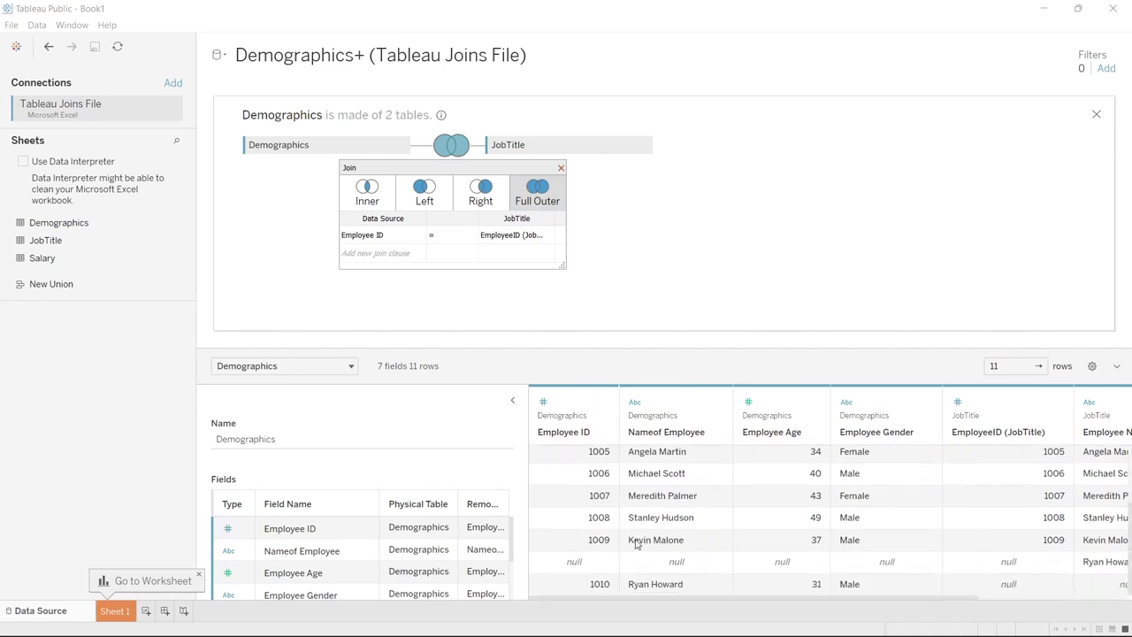
scroll(635, 544, right, 2)
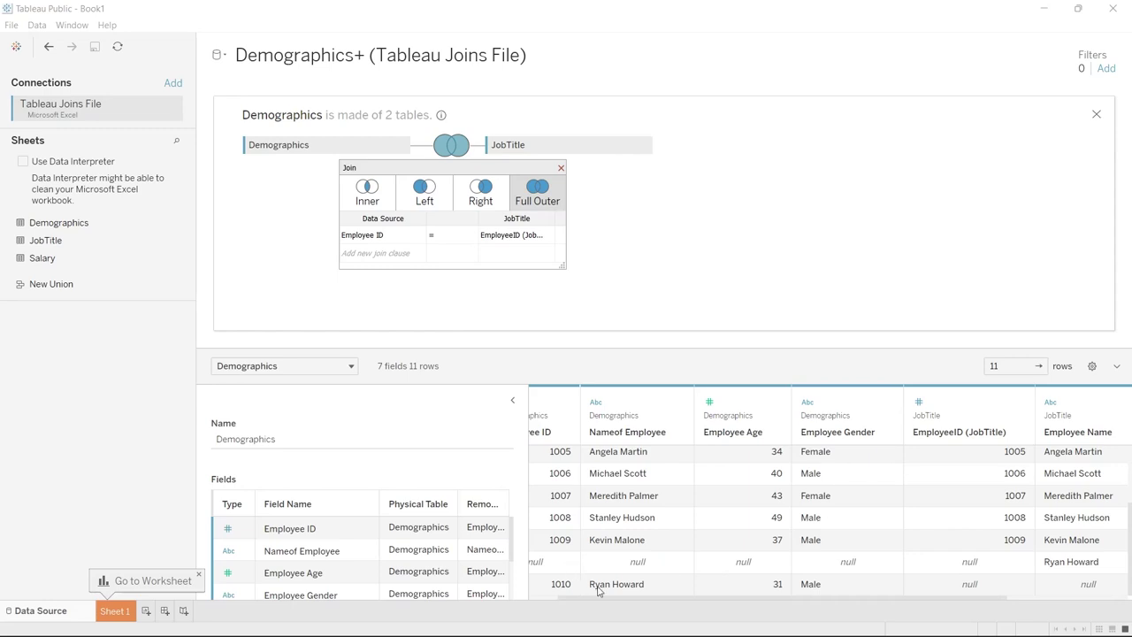
scroll(598, 588, left, 2)
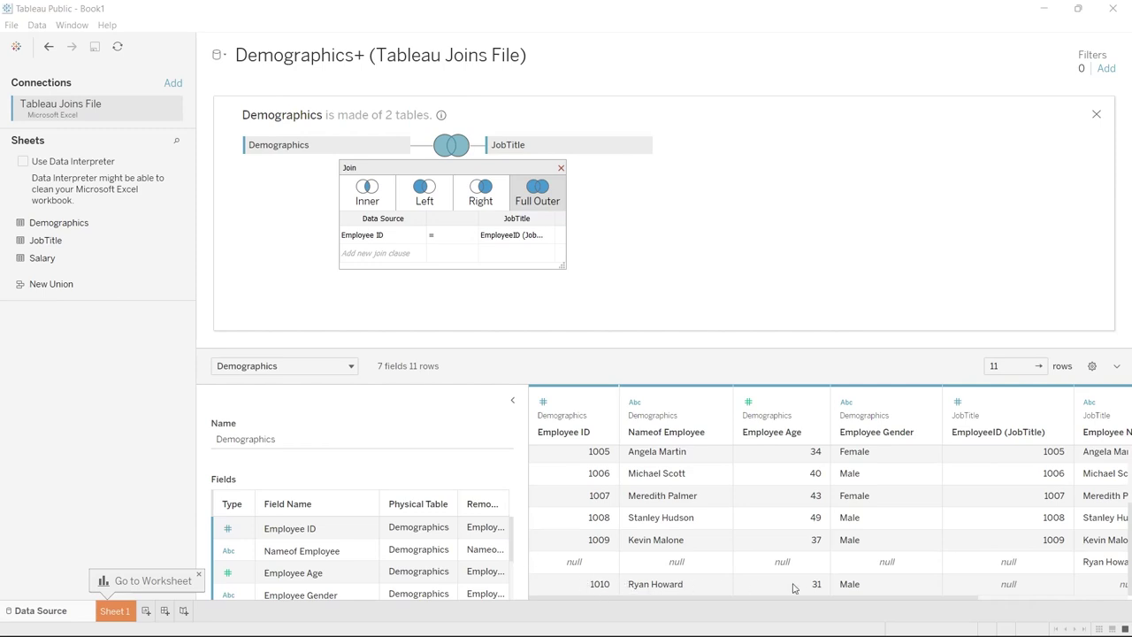
drag(877, 602, 1030, 590)
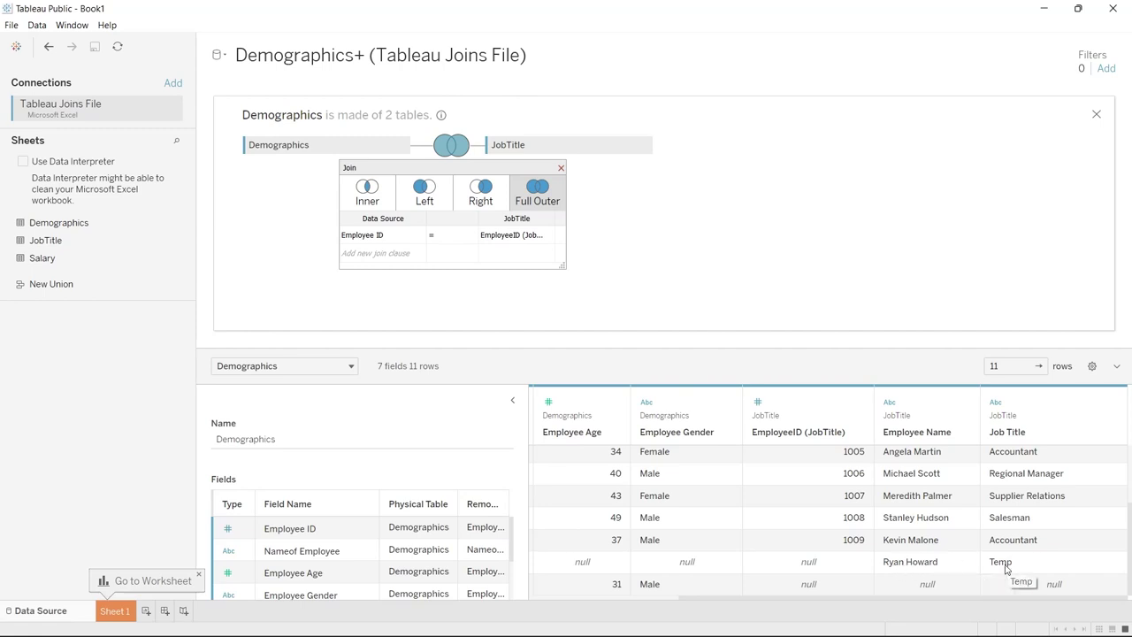
click(821, 593)
drag(818, 602, 655, 598)
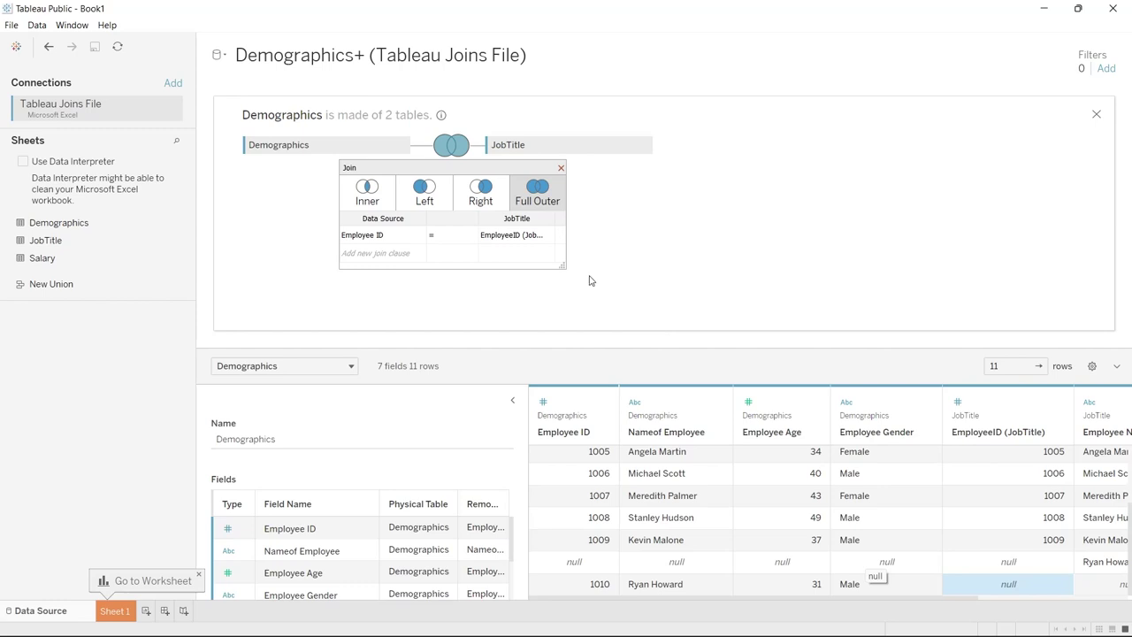
click(426, 194)
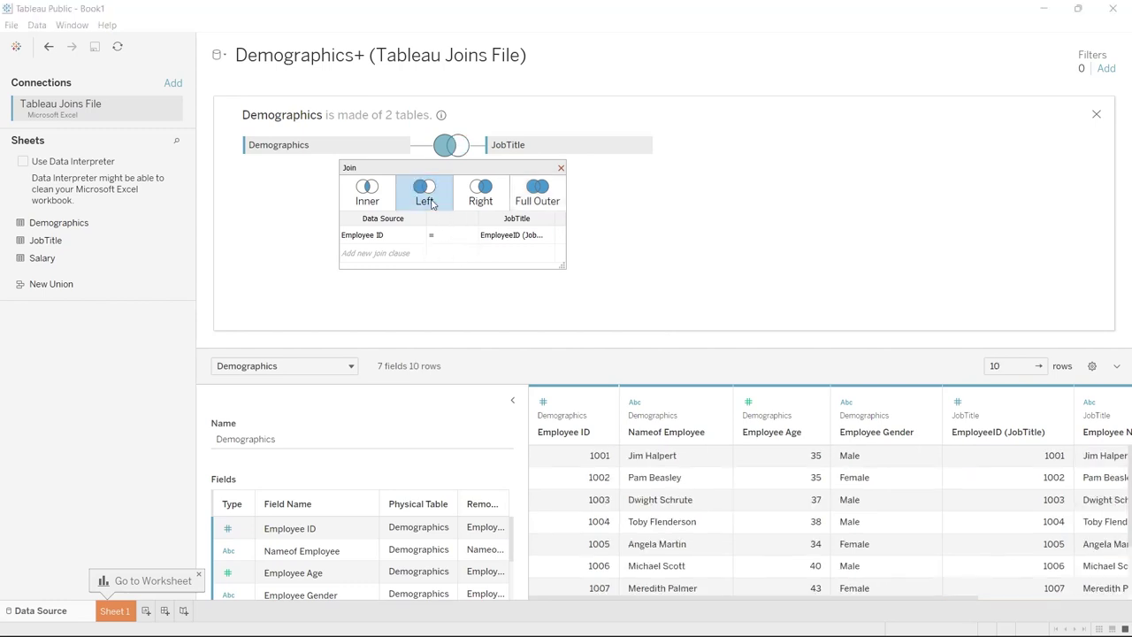
scroll(619, 543, down, 3)
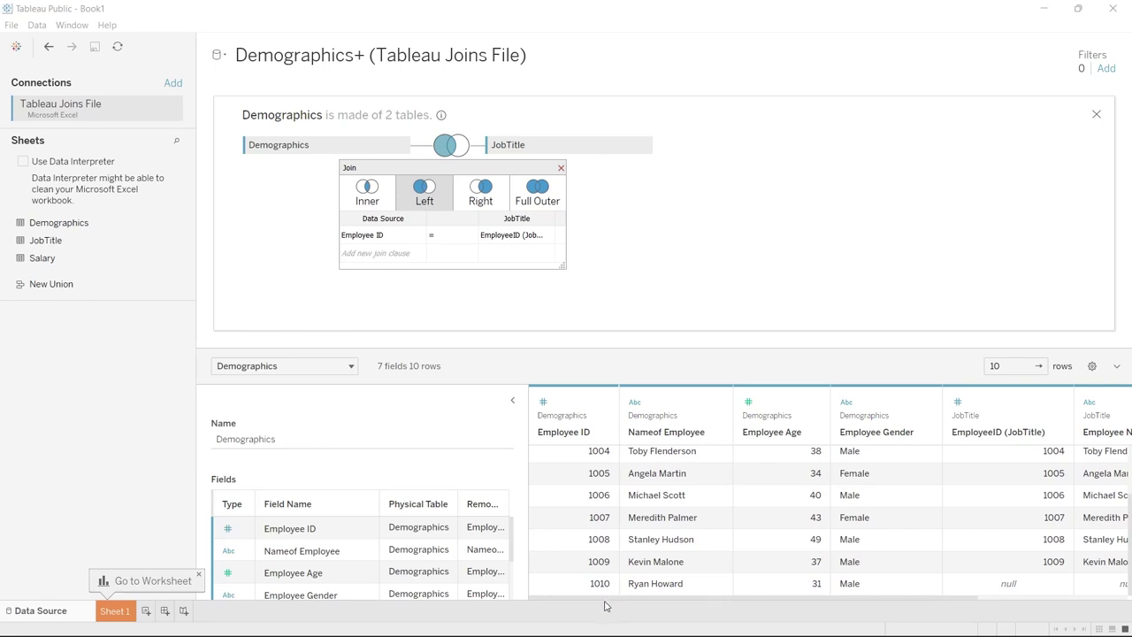
drag(607, 601, 811, 601)
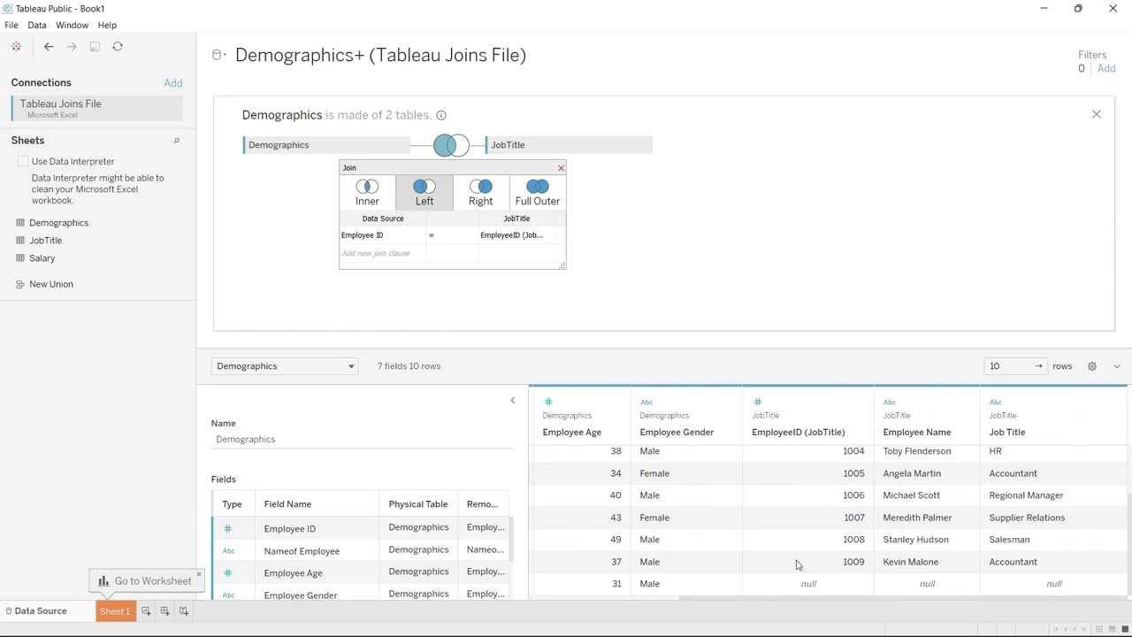
drag(804, 600, 653, 601)
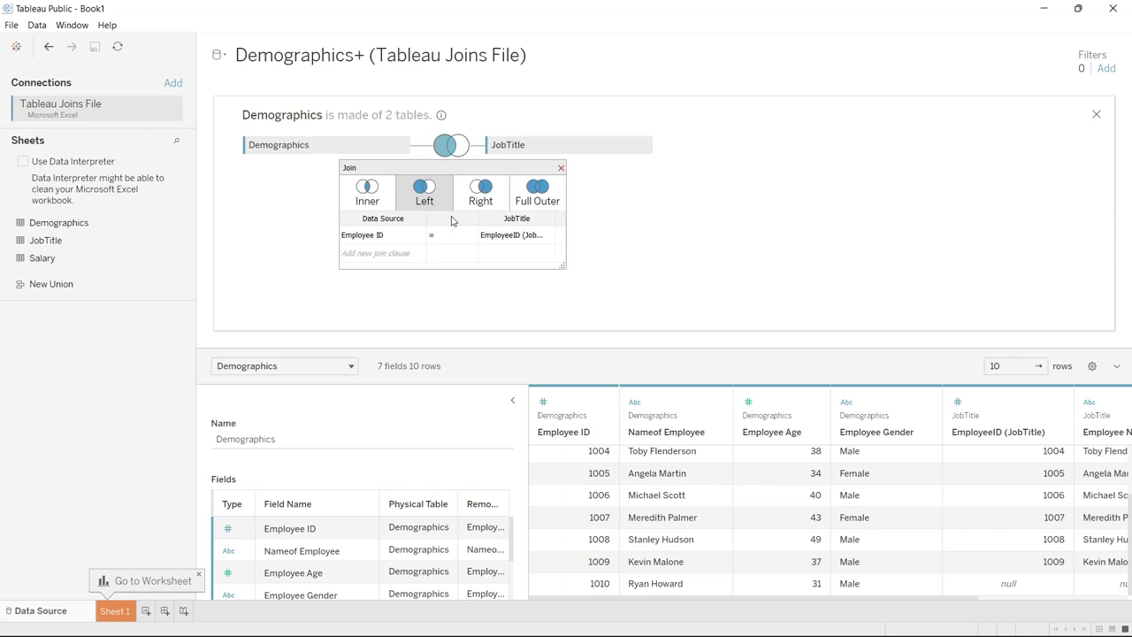
- Add a Nameof Employee = Employee Name join clause and delete the Employee ID clause
click(382, 254)
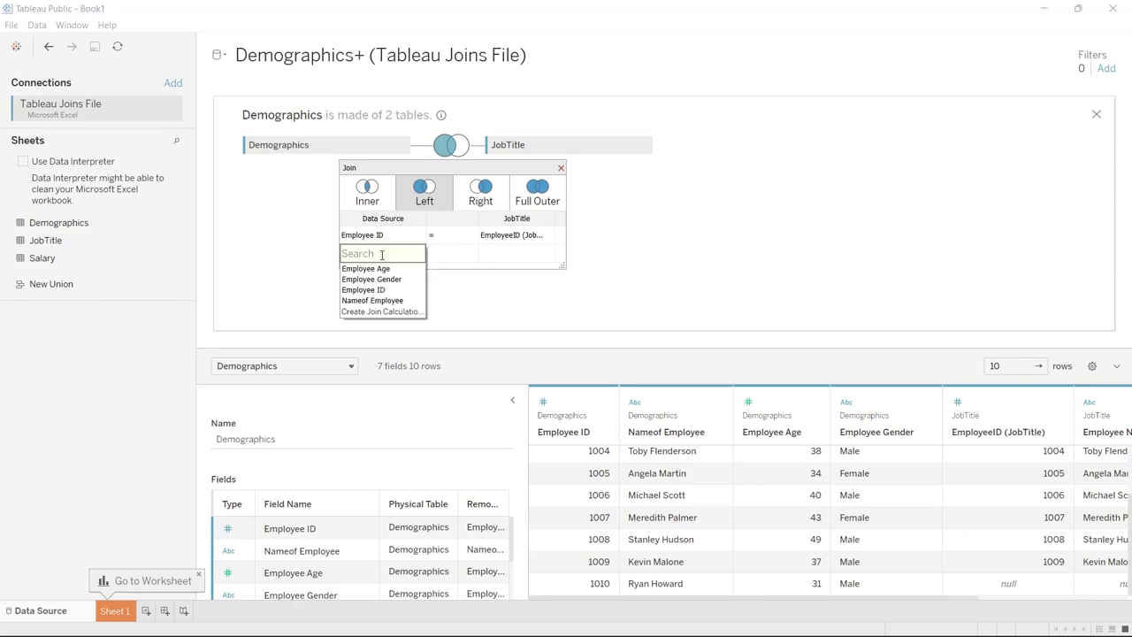
click(386, 301)
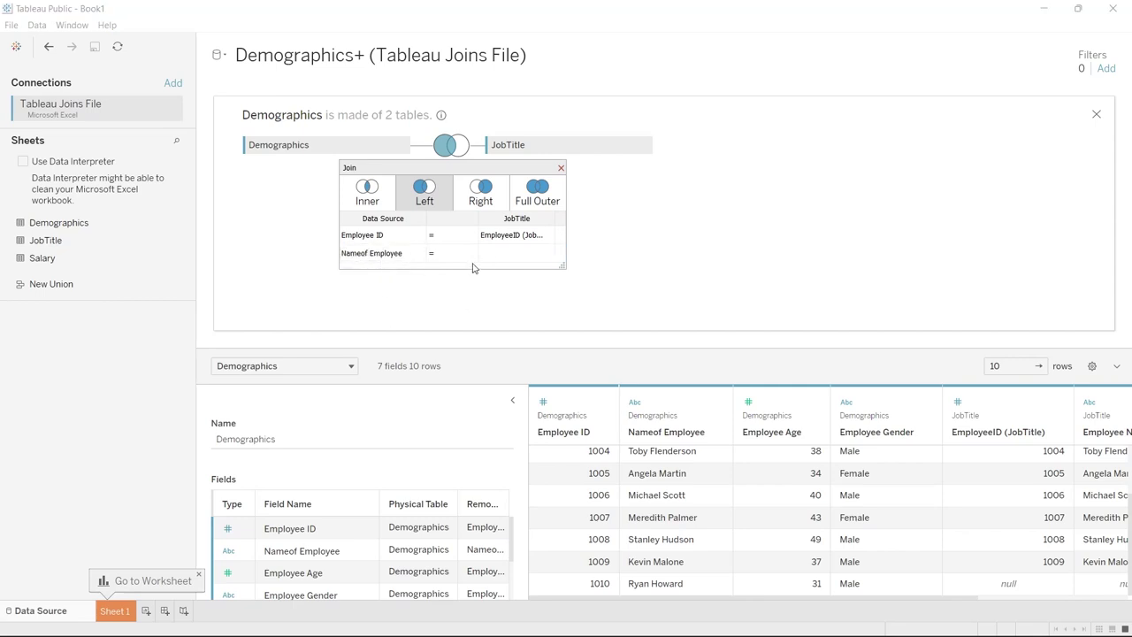
click(510, 259)
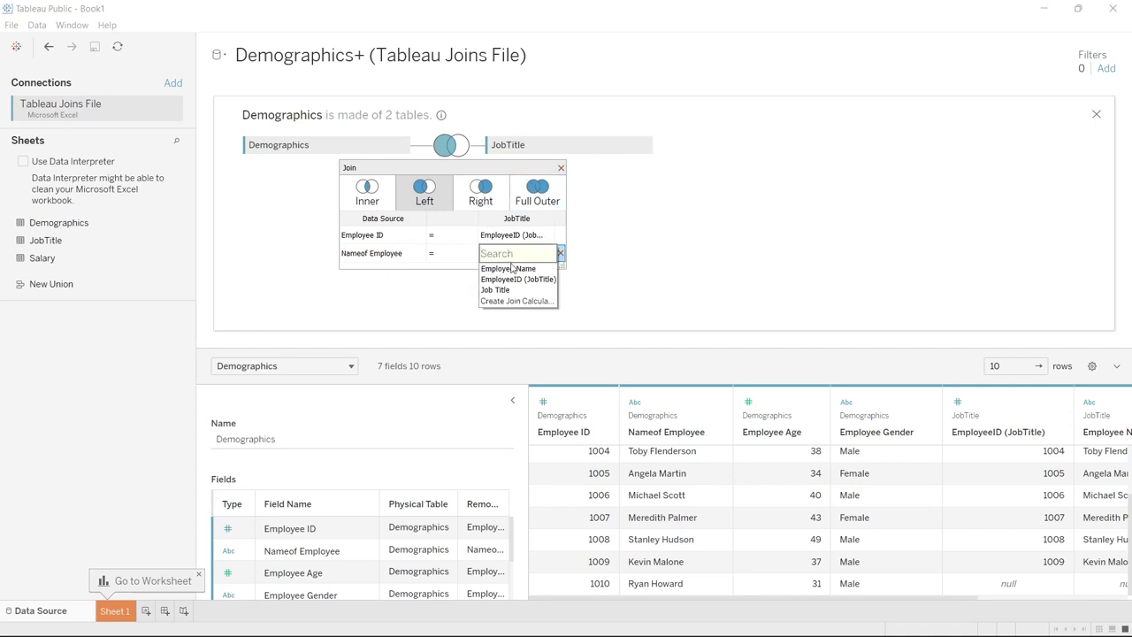
click(511, 268)
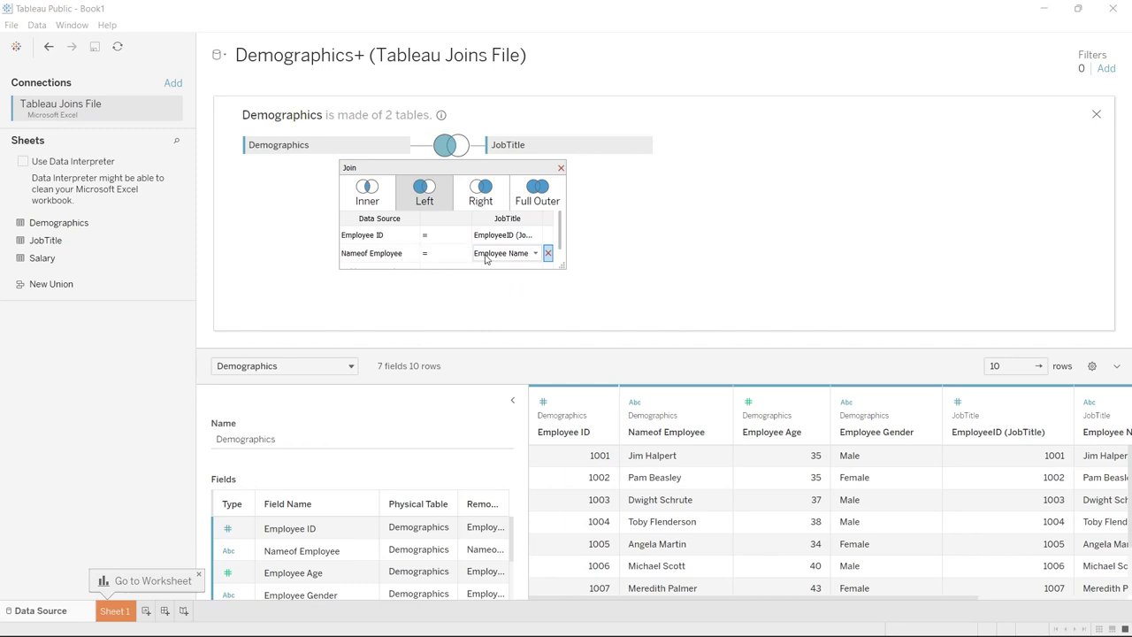
click(413, 235)
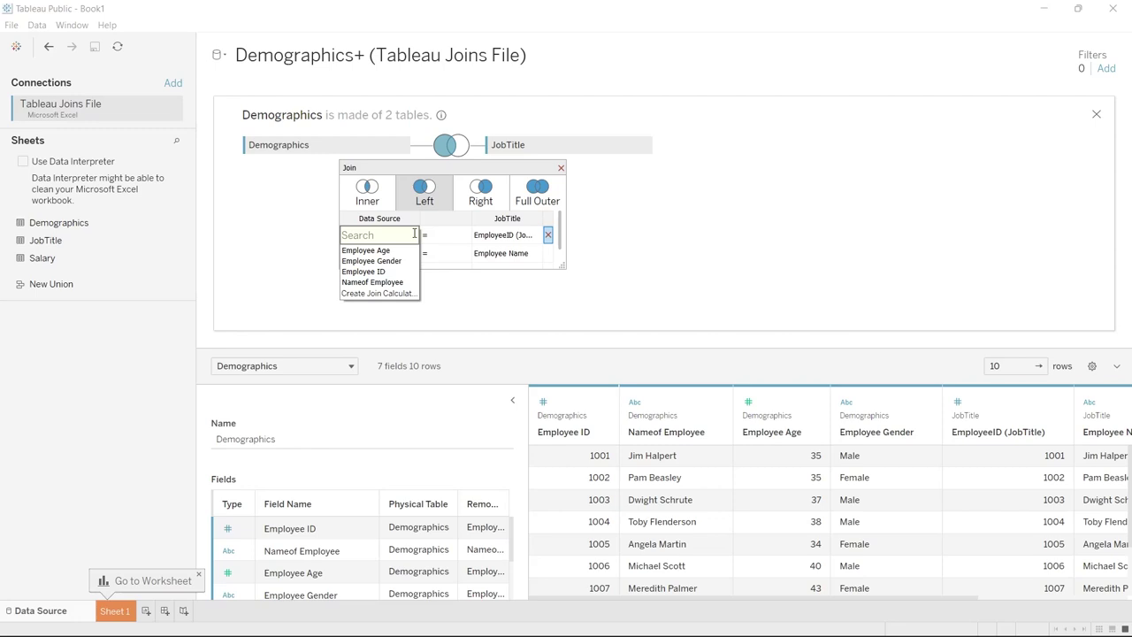
click(547, 237)
click(547, 237)
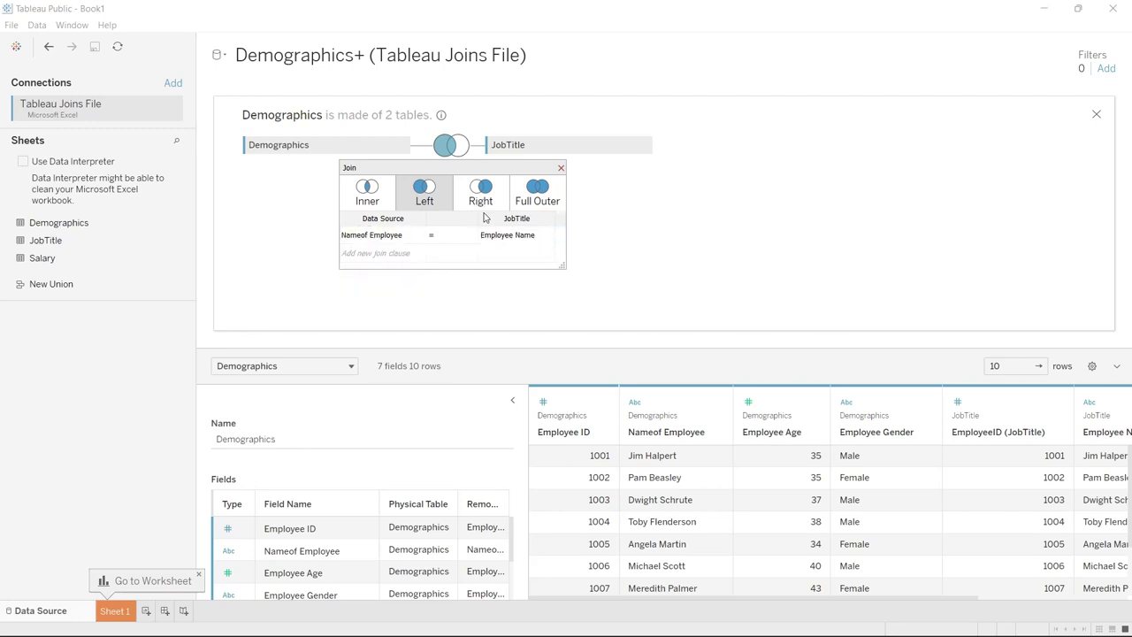
scroll(624, 526, down, 3)
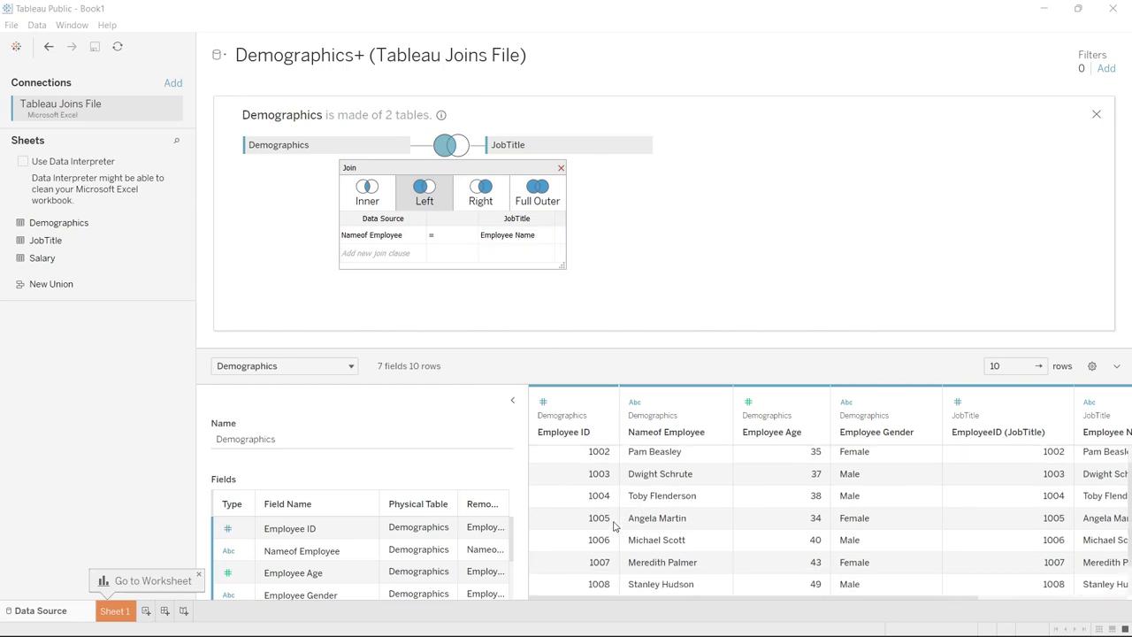
- Set the name-based join to Inner and check the 10 matched rows, including the Temp employee
click(370, 202)
scroll(586, 472, down, 3)
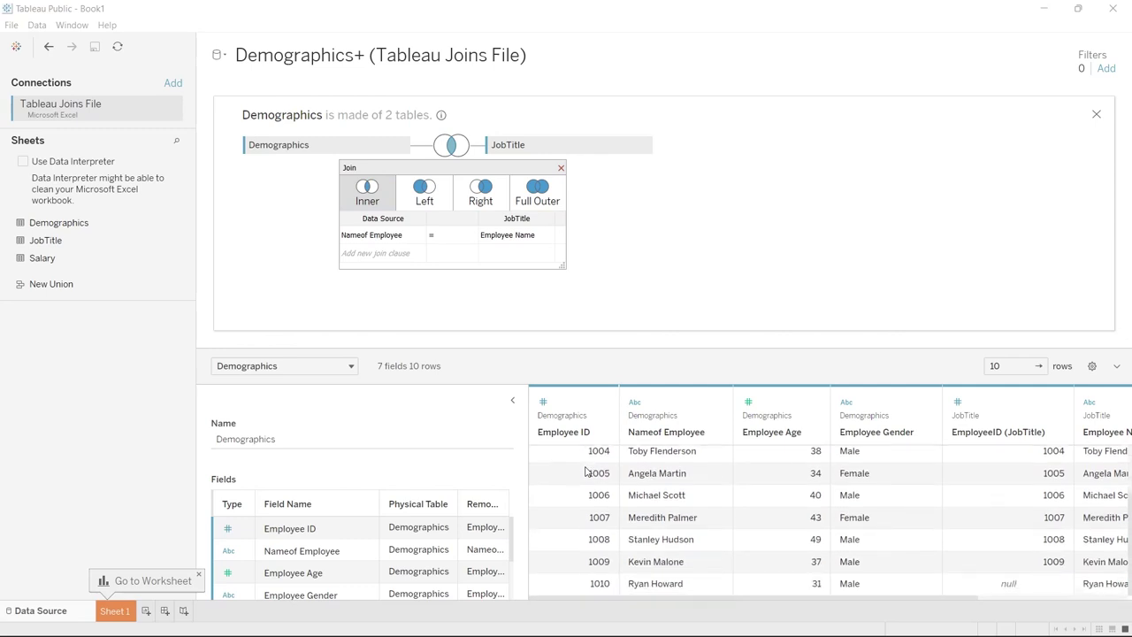
scroll(586, 472, right, 3)
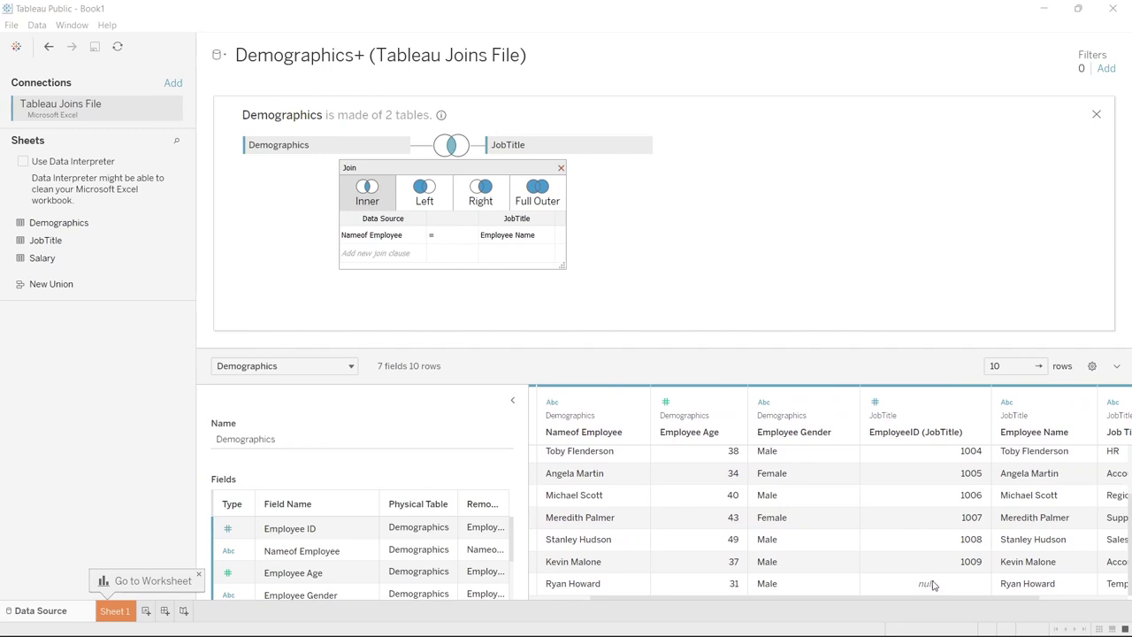
scroll(929, 591, right, 3)
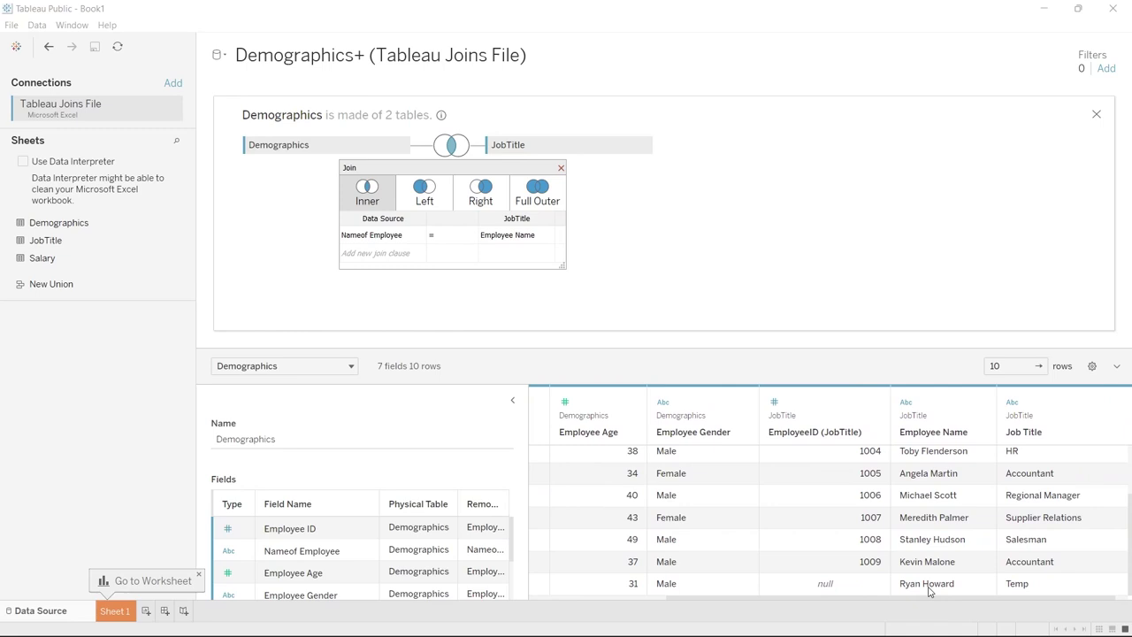
scroll(928, 591, left, 5)
scroll(928, 591, up, 3)
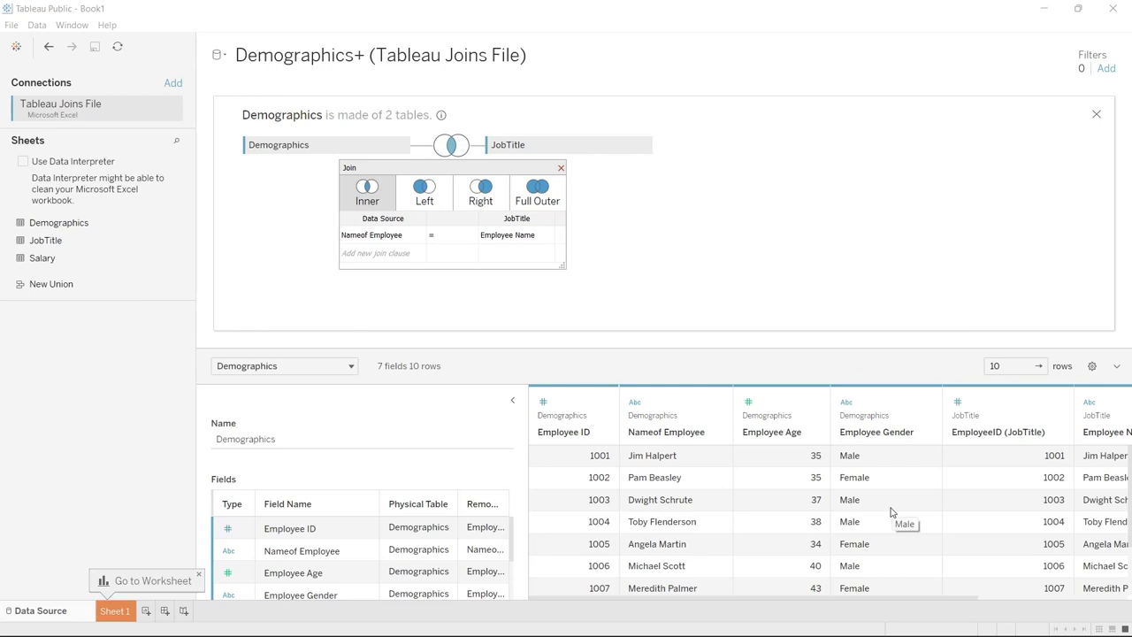
scroll(891, 512, down, 1)
scroll(890, 511, right, 2)
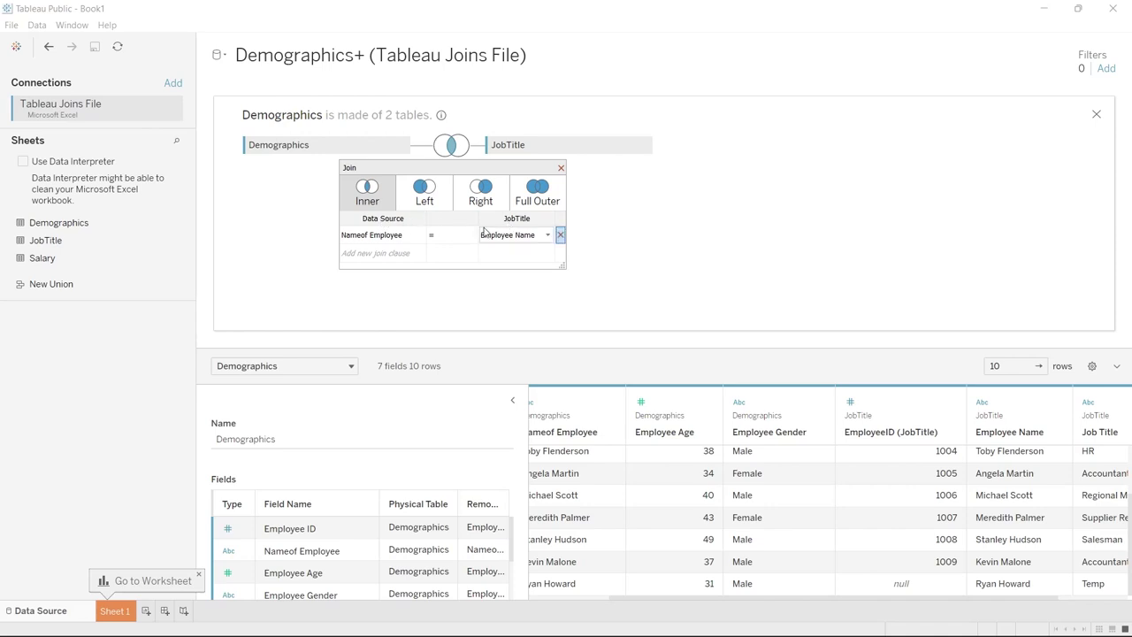
- Add a second join clause matching Employee ID = EmployeeID (JobTitle), keeping the equals operator
click(411, 253)
click(402, 290)
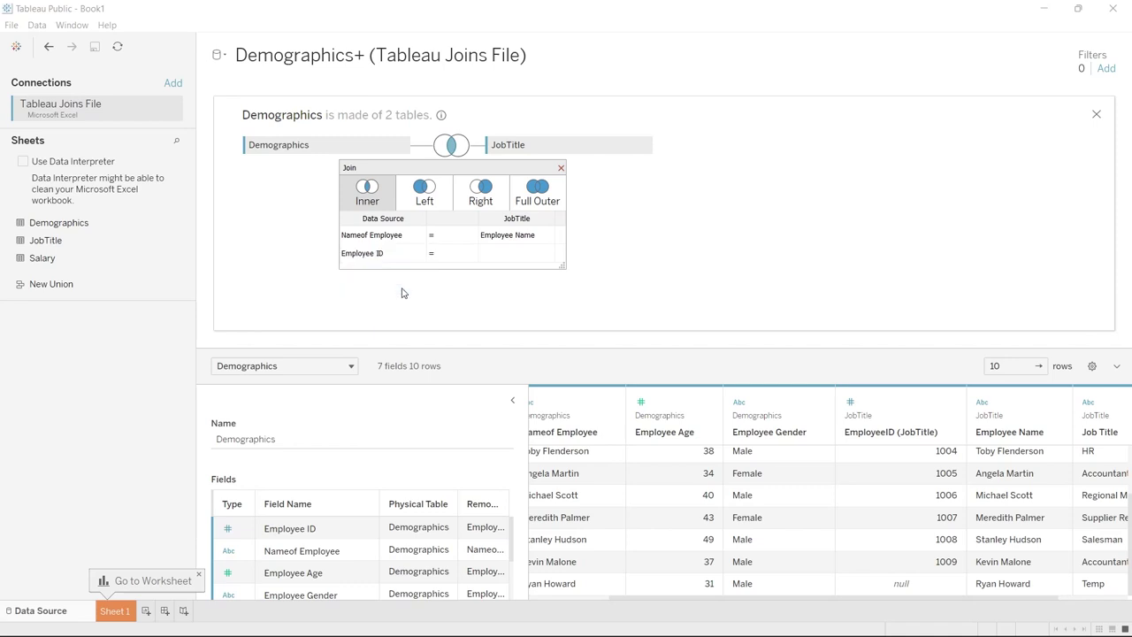
click(493, 253)
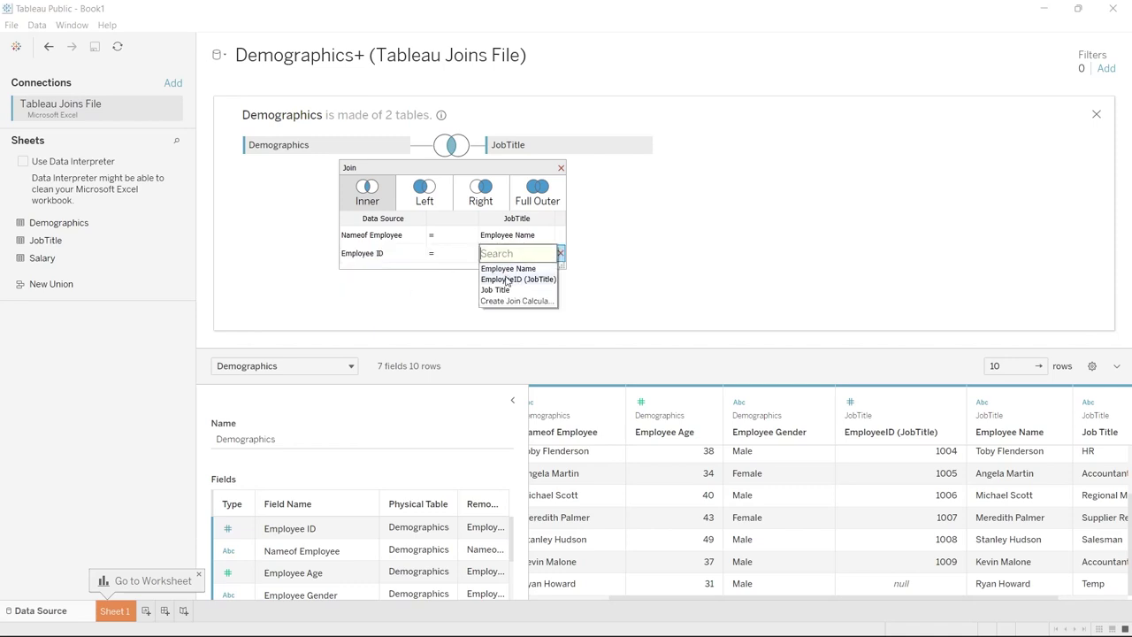
click(509, 290)
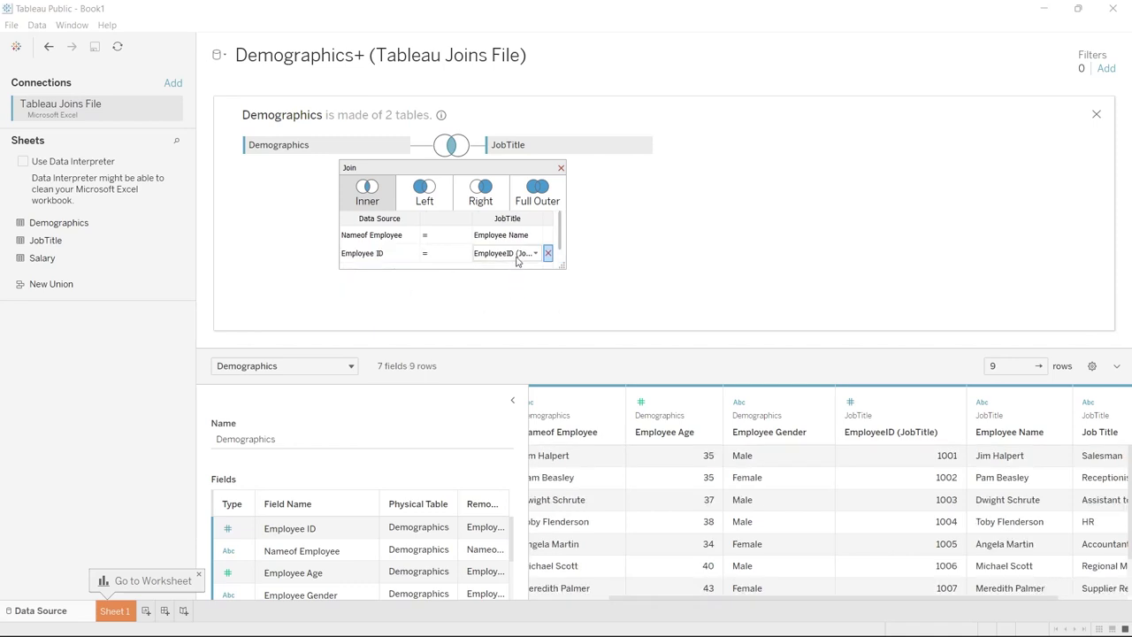
click(452, 258)
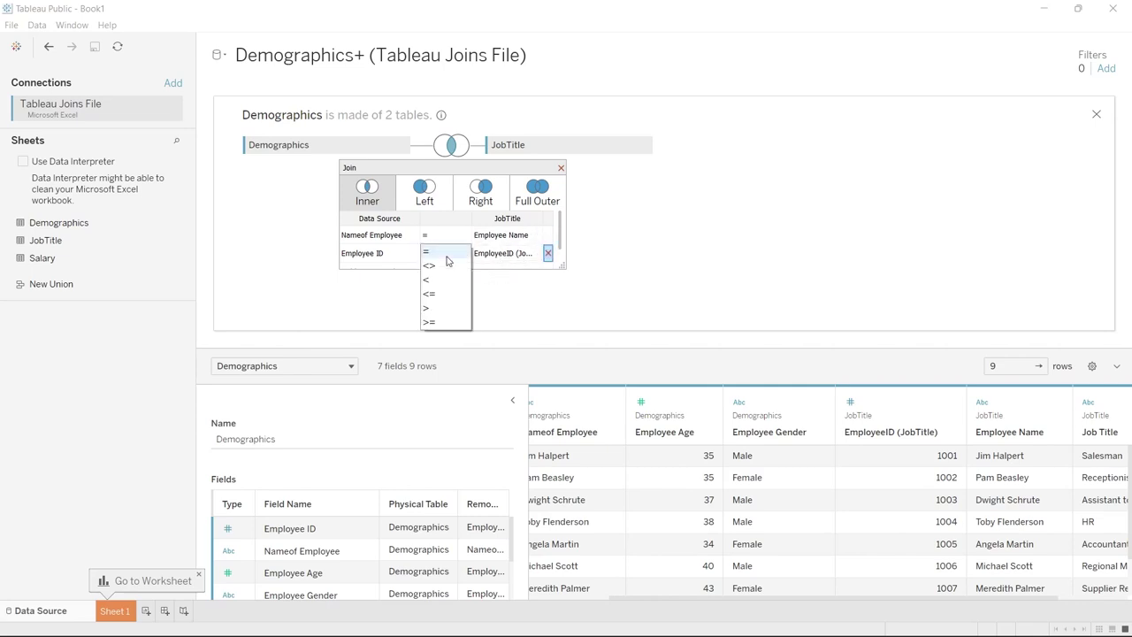
click(454, 252)
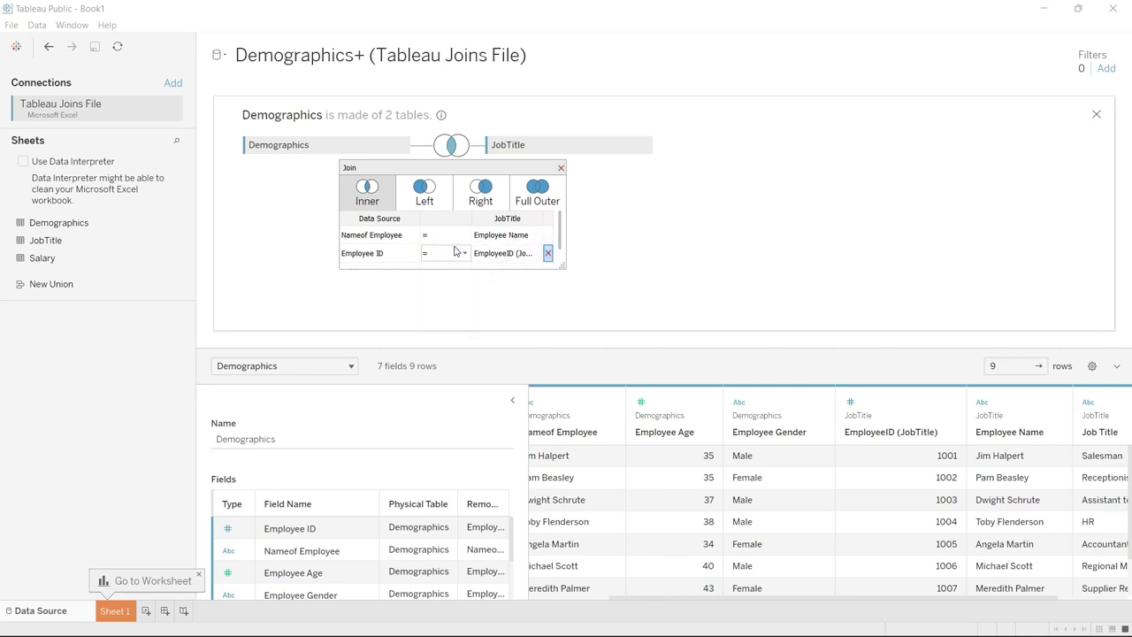
click(456, 253)
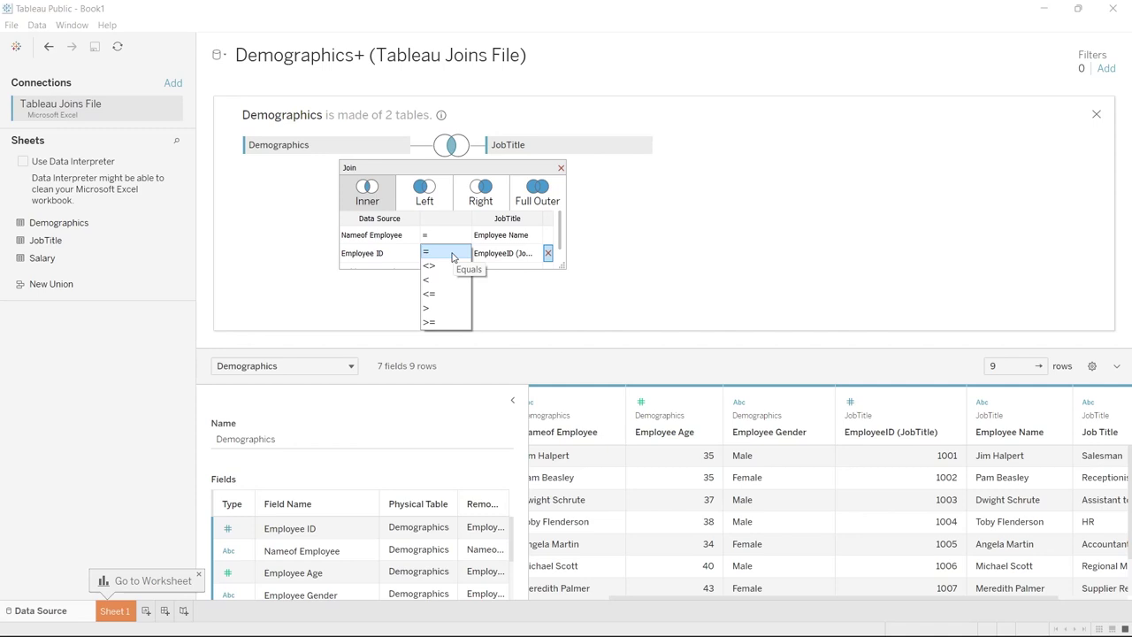
click(452, 256)
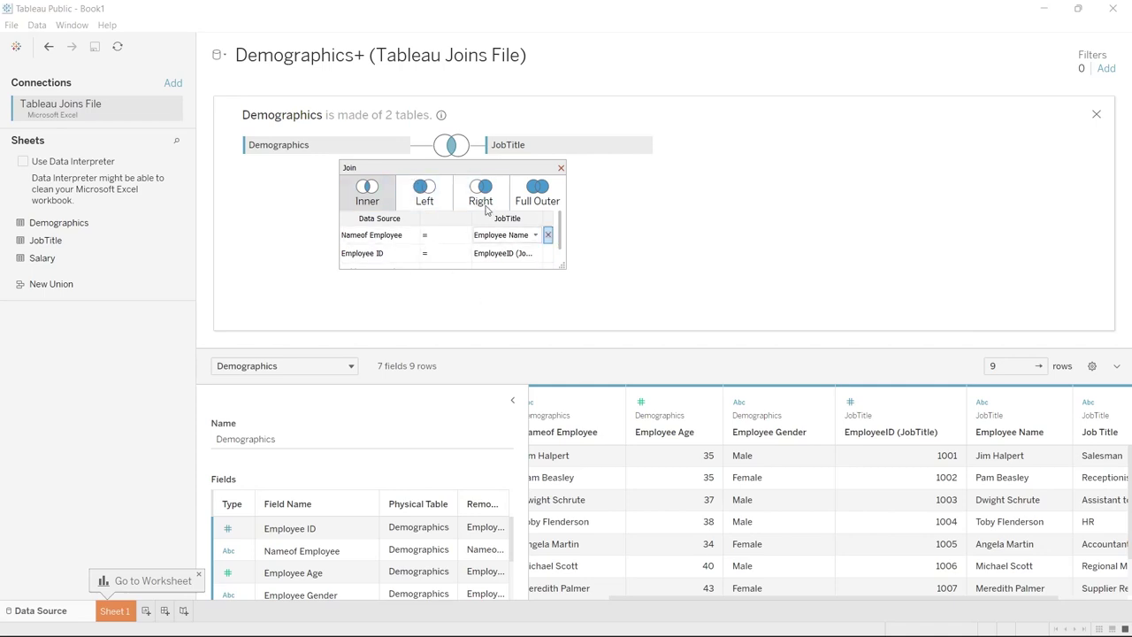
click(561, 168)
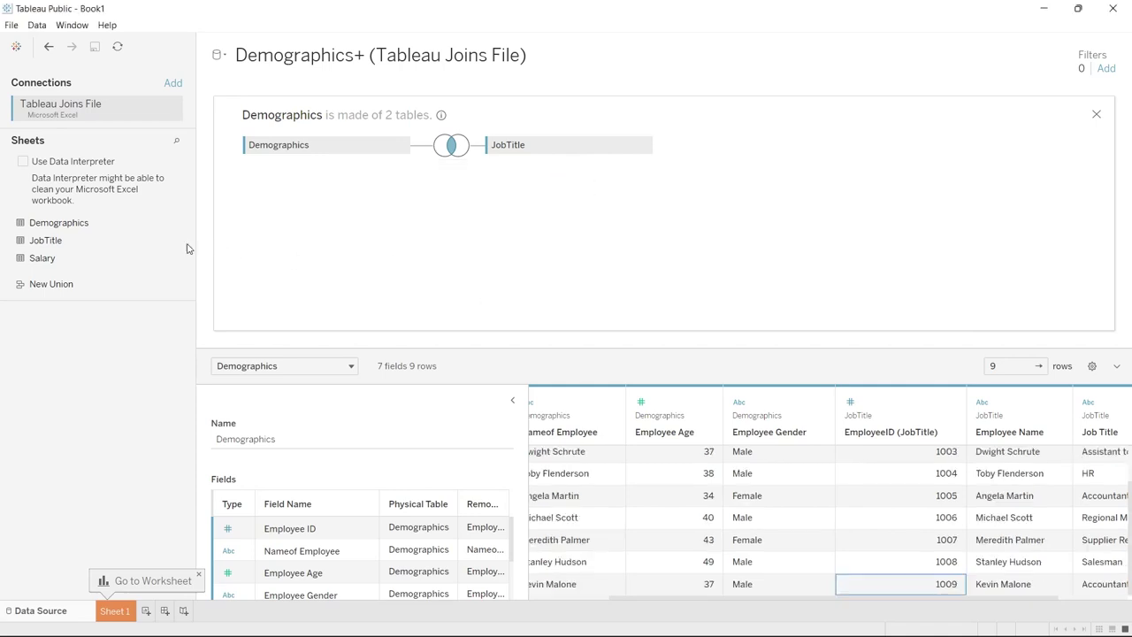
- Join the Salary sheet to Demographics and scroll the preview grid right to Employee Salary
drag(91, 257, 502, 206)
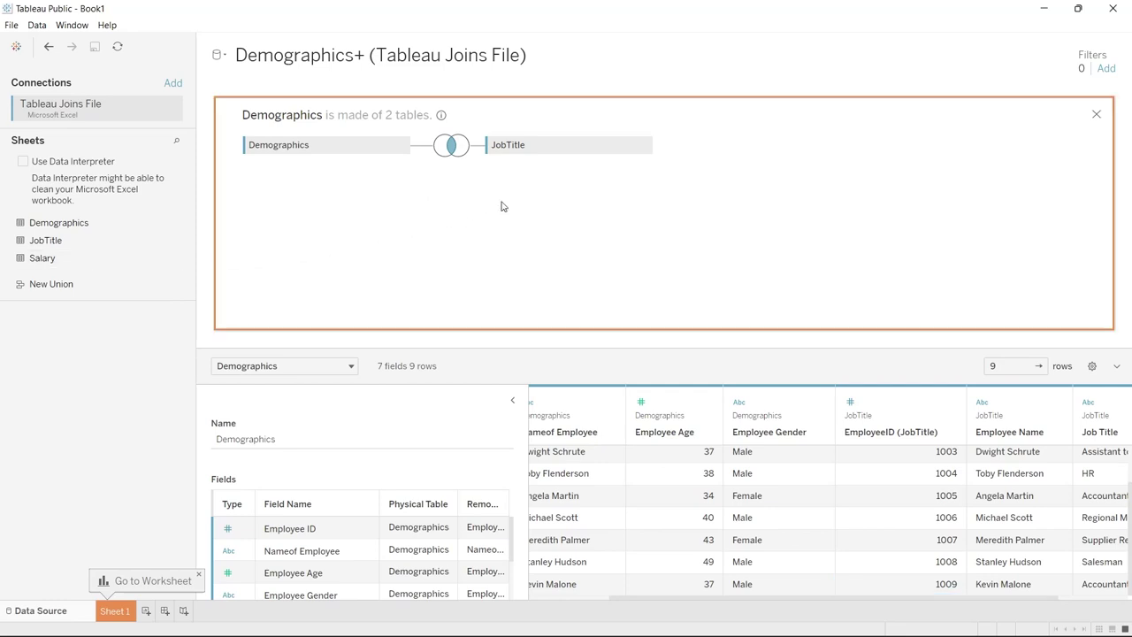
drag(660, 606, 598, 602)
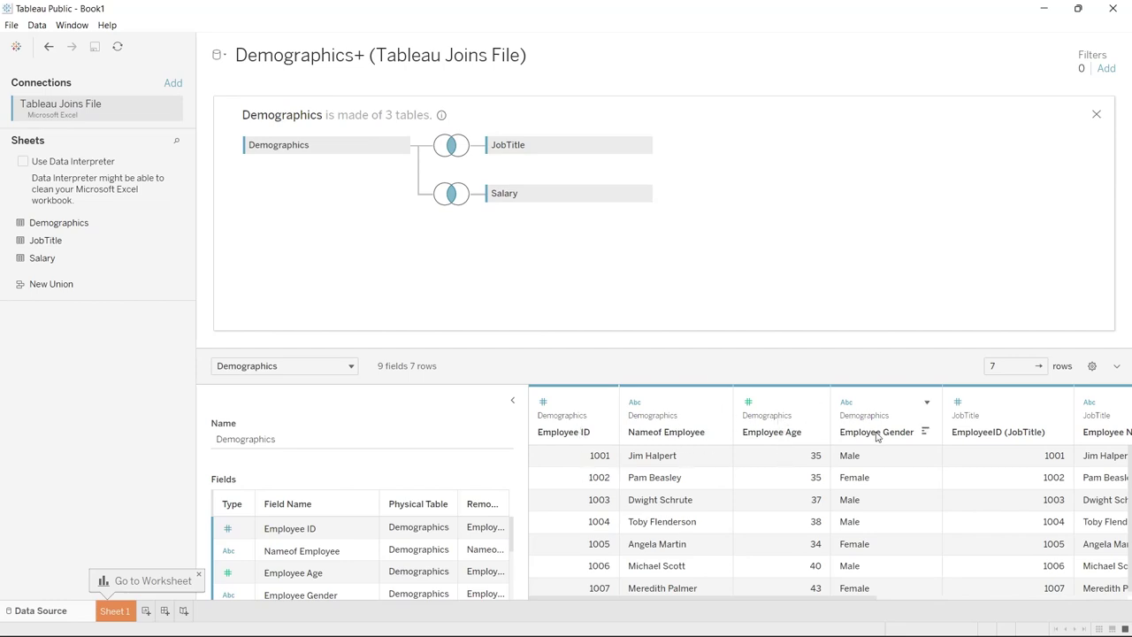
drag(728, 598, 935, 587)
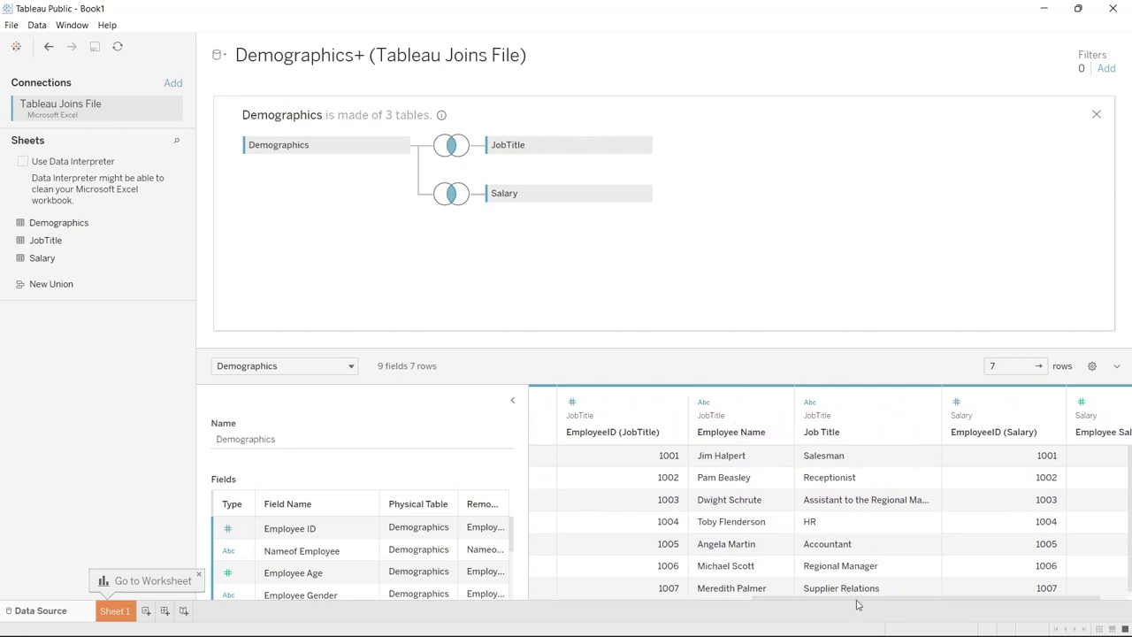
drag(856, 604, 942, 579)
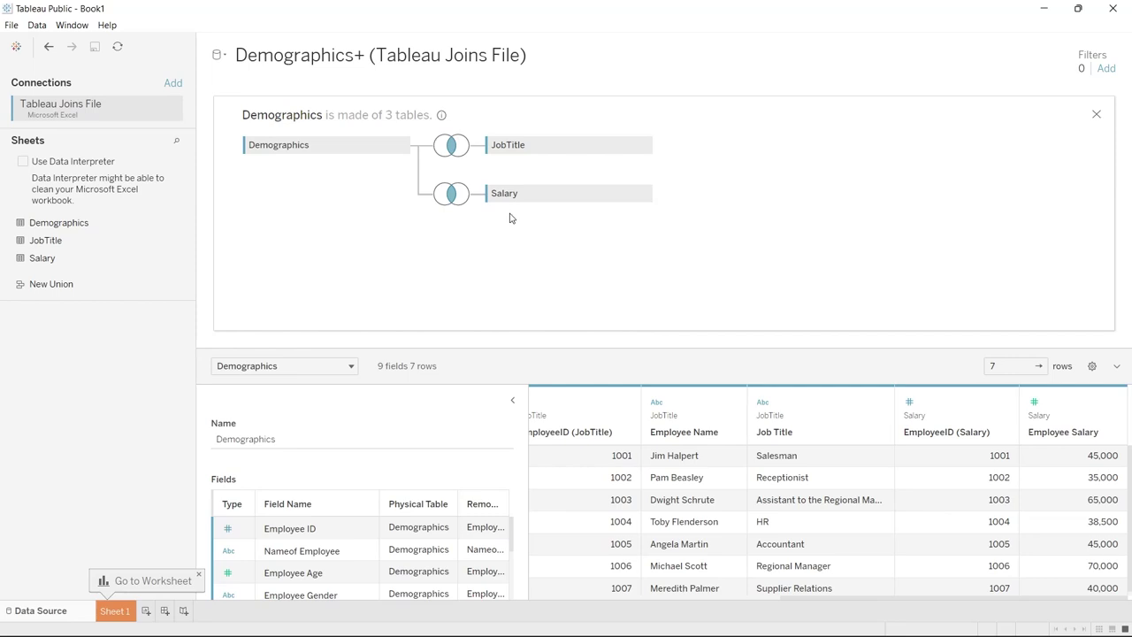
click(449, 194)
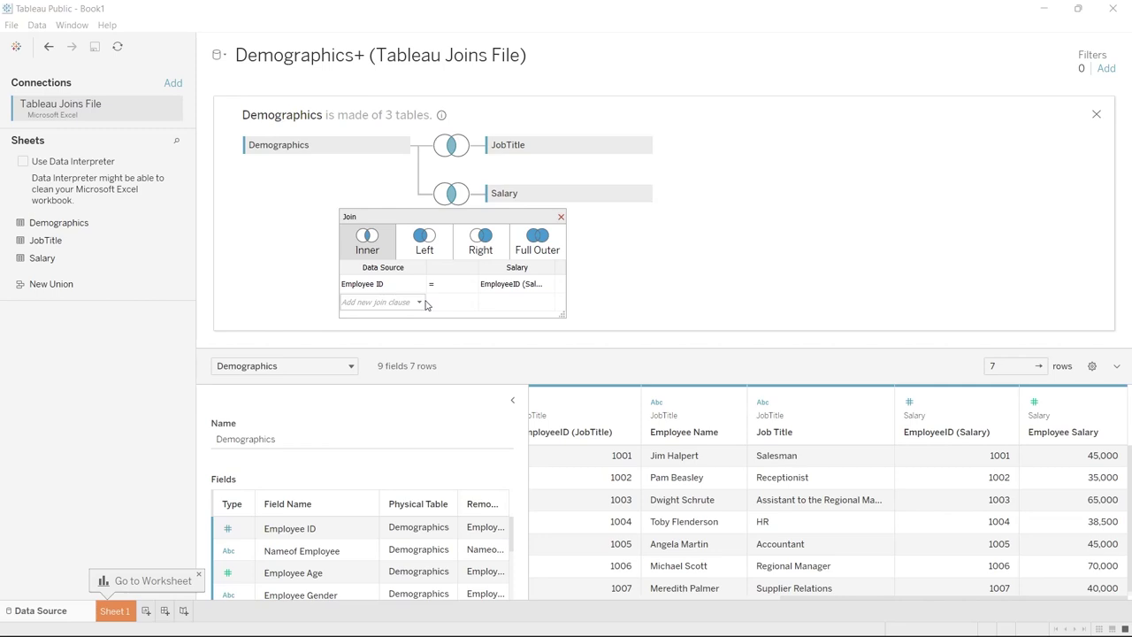
click(561, 216)
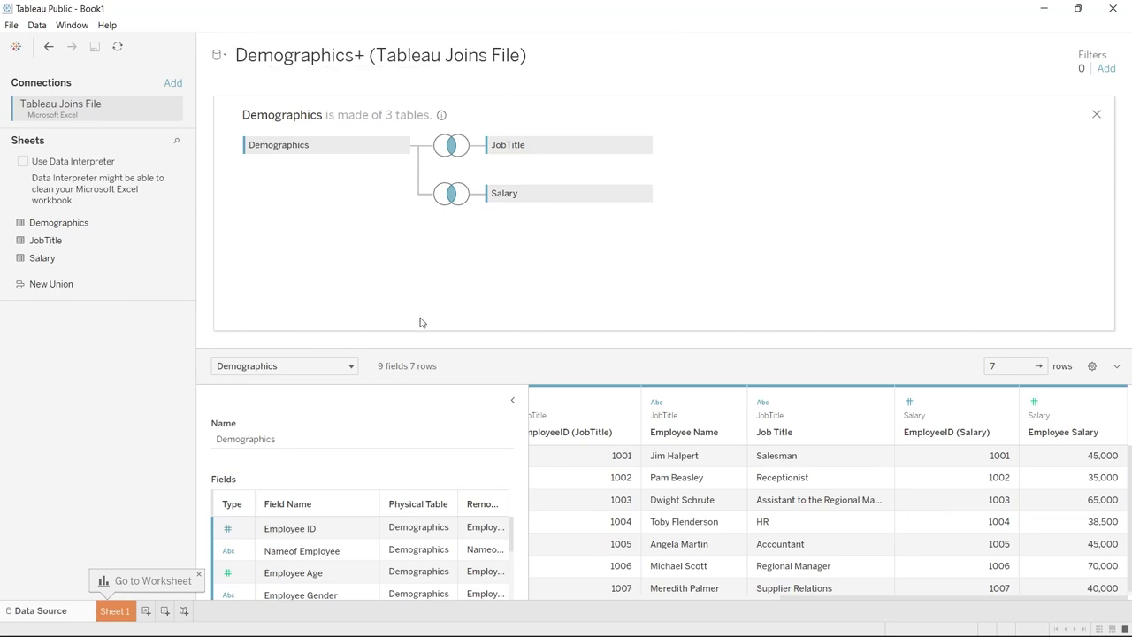
- Rename the data source to 'Demographics + JoinsDemo' and move to the Sheet 1 worksheet
click(314, 438)
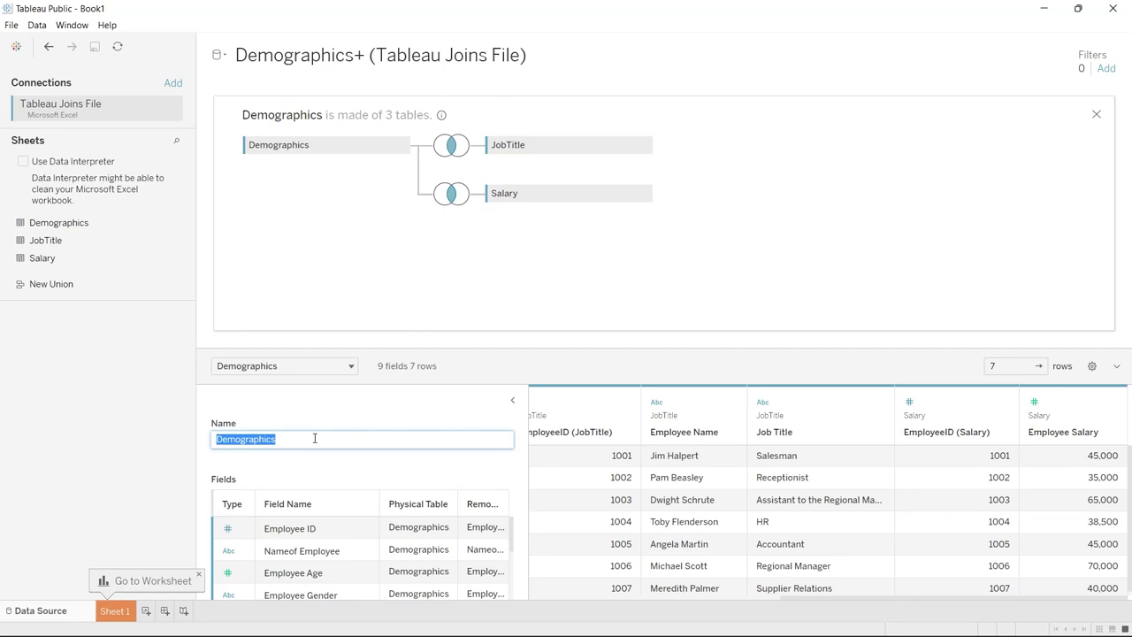
click(308, 440)
text(+ JoinsDemo)
key(Return)
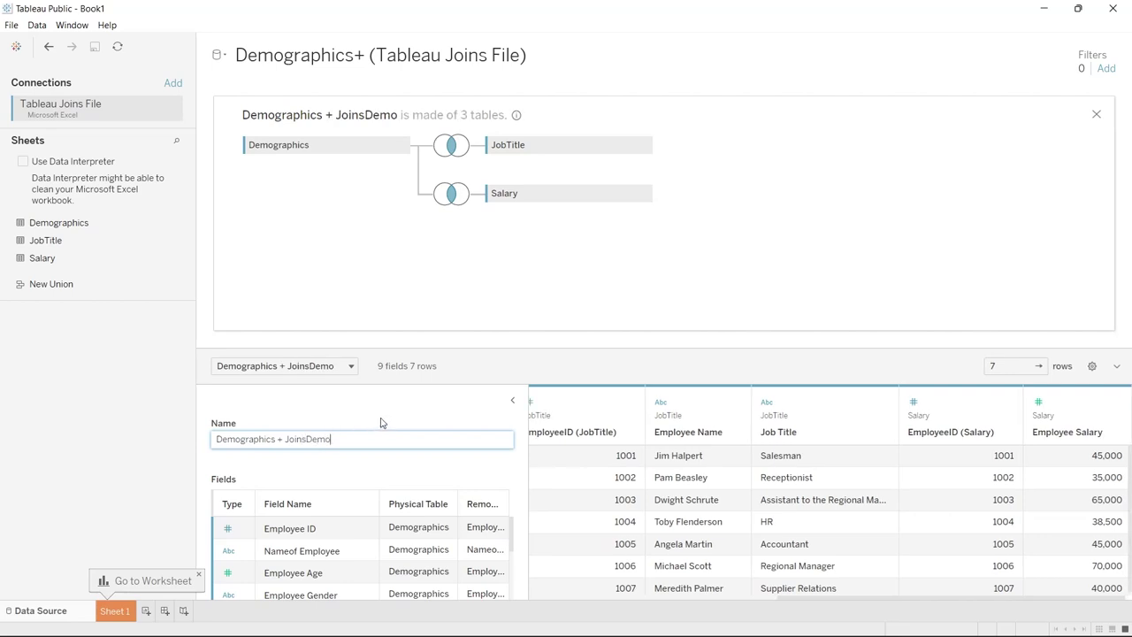
click(380, 422)
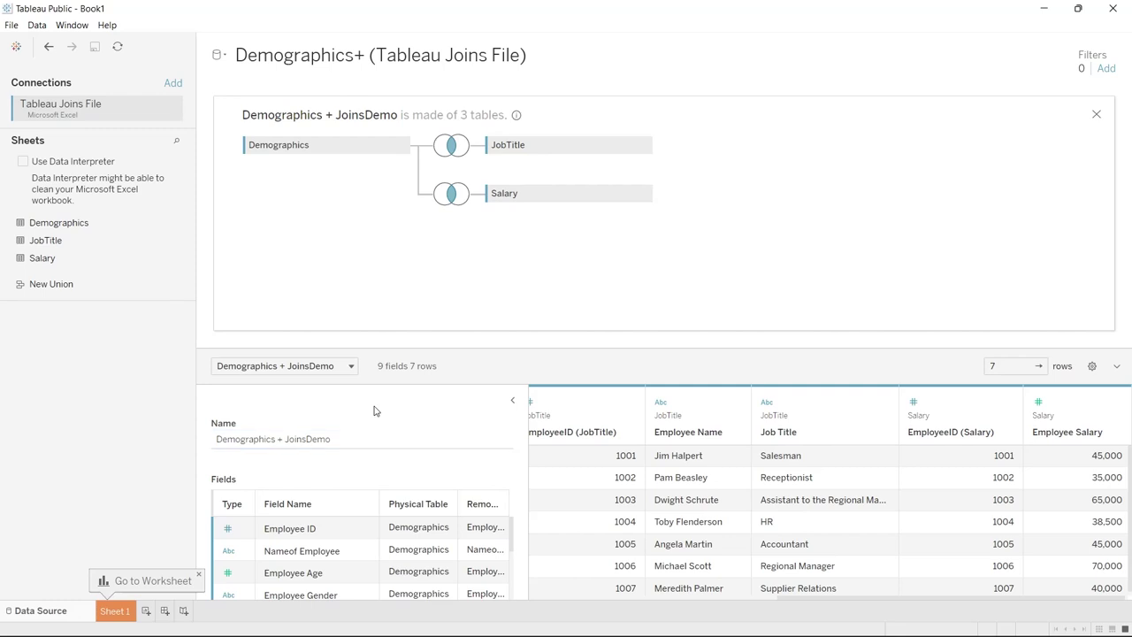
click(113, 610)
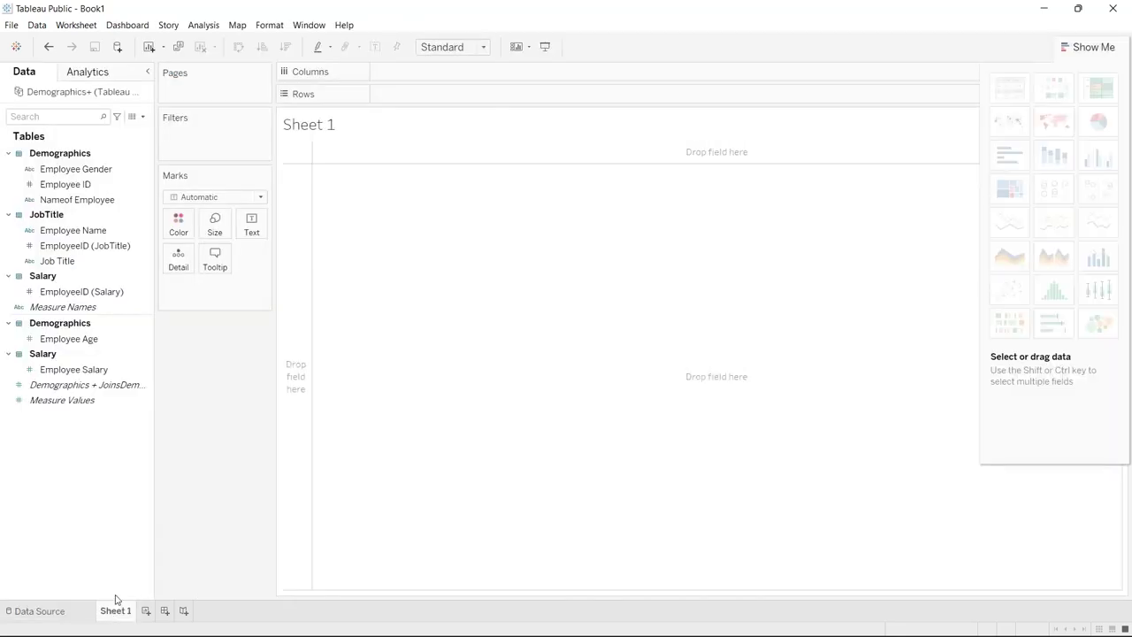
click(124, 183)
click(95, 168)
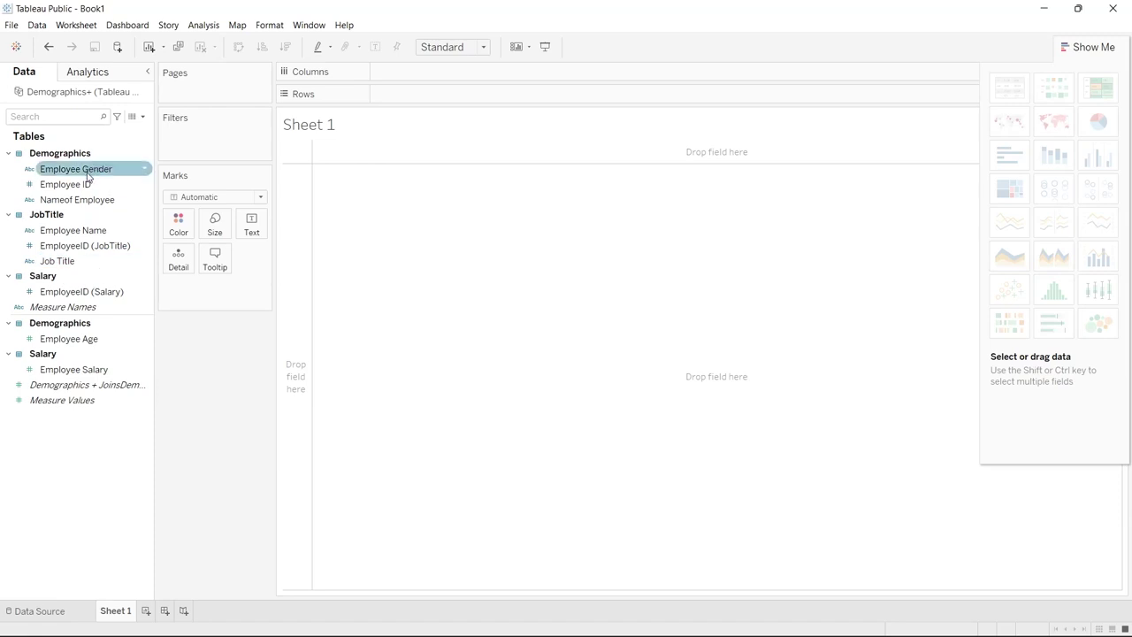
click(85, 229)
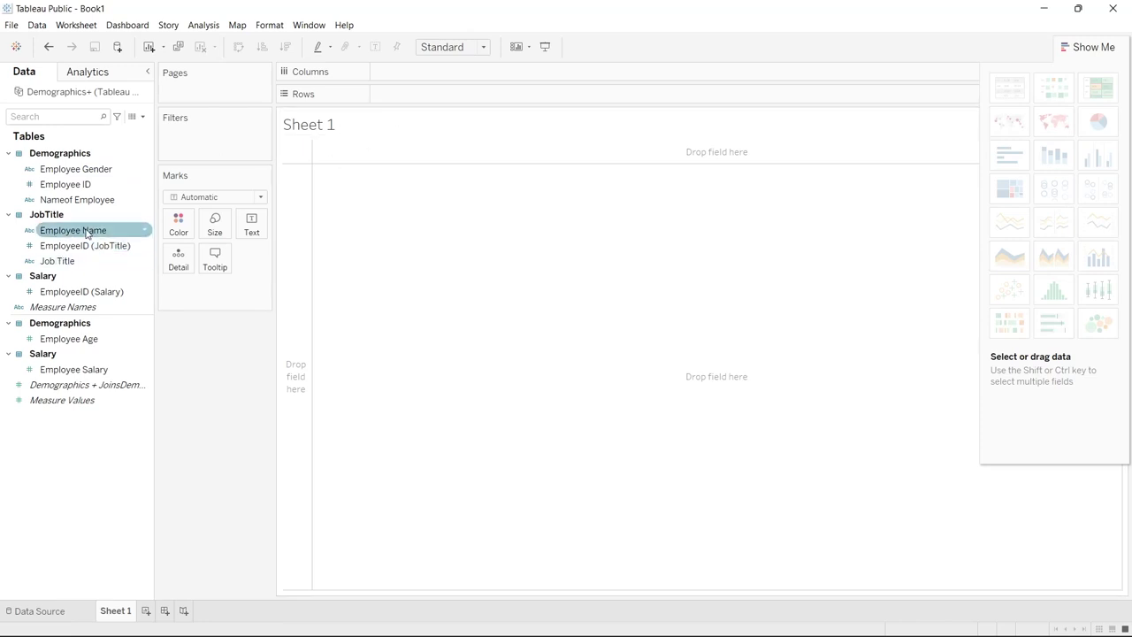
click(86, 259)
click(86, 251)
click(132, 200)
- Plot Employee Salary as bars per Nameof Employee, sorted descending
drag(132, 199, 430, 77)
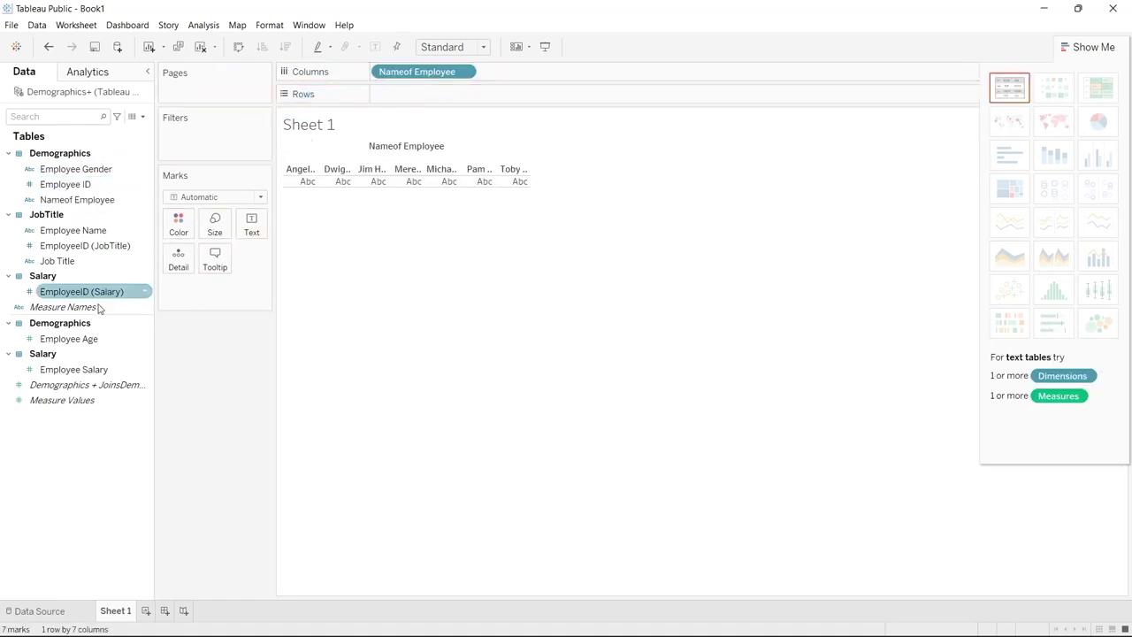
click(78, 370)
drag(78, 370, 462, 99)
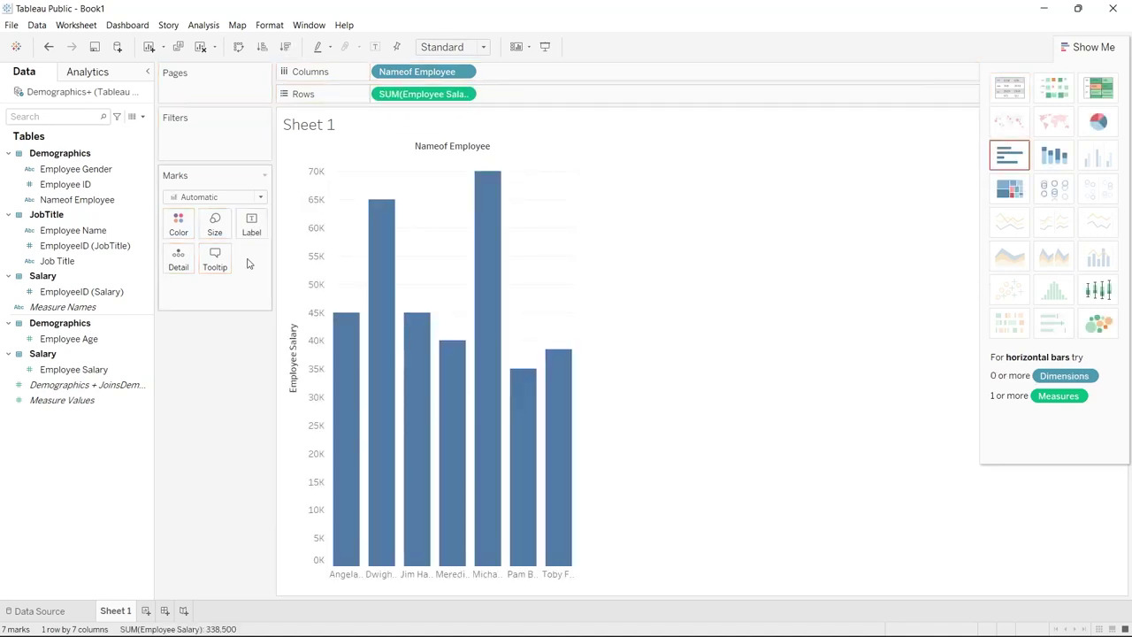
click(285, 46)
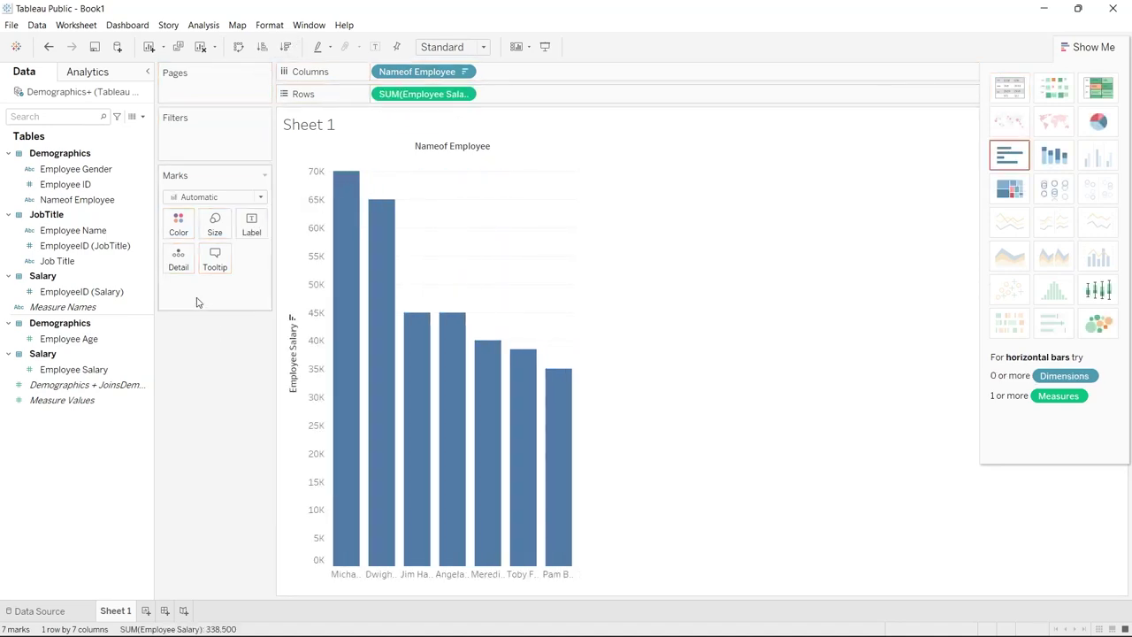
- Colour the bars by Employee Salary and widen the chart to show full employee names
click(98, 370)
drag(97, 370, 212, 286)
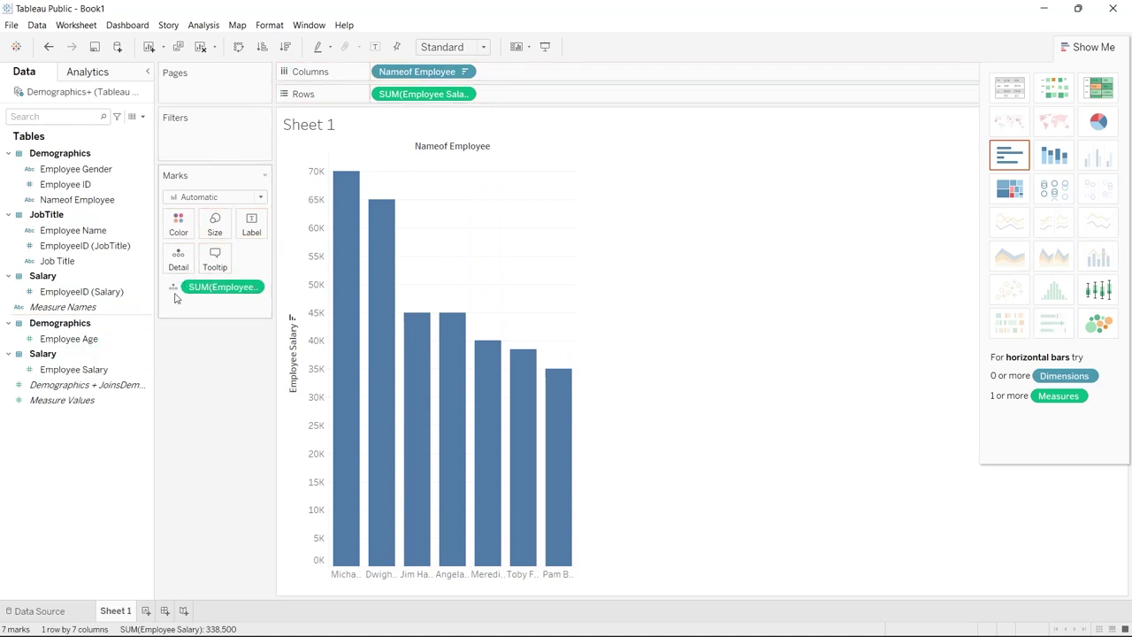
click(174, 289)
click(190, 304)
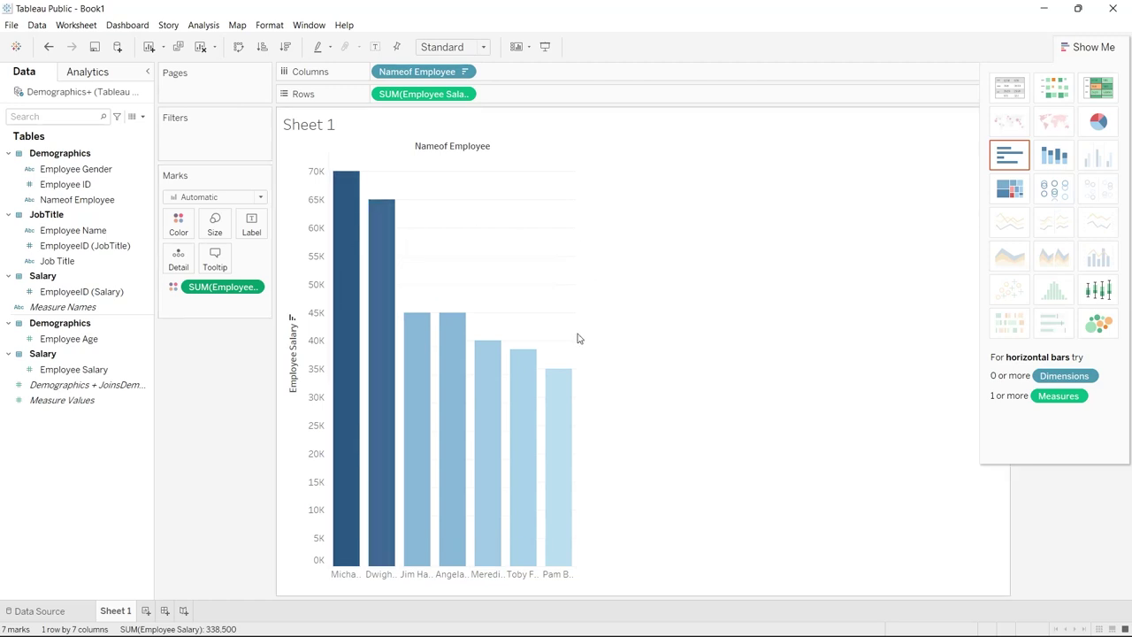
drag(576, 334, 710, 326)
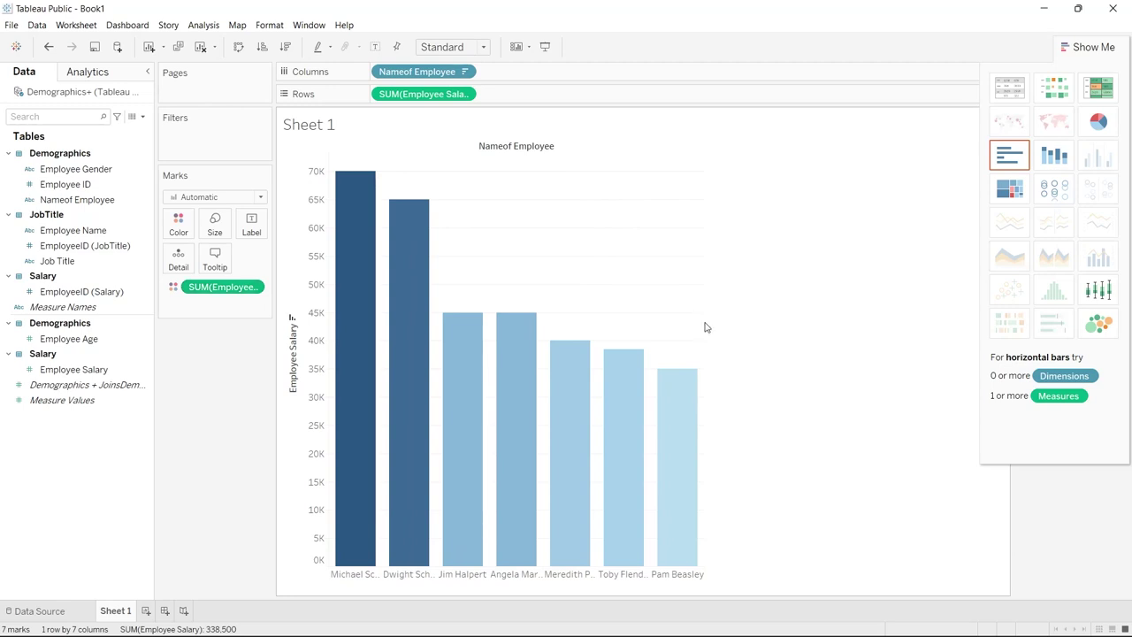
drag(703, 323, 849, 318)
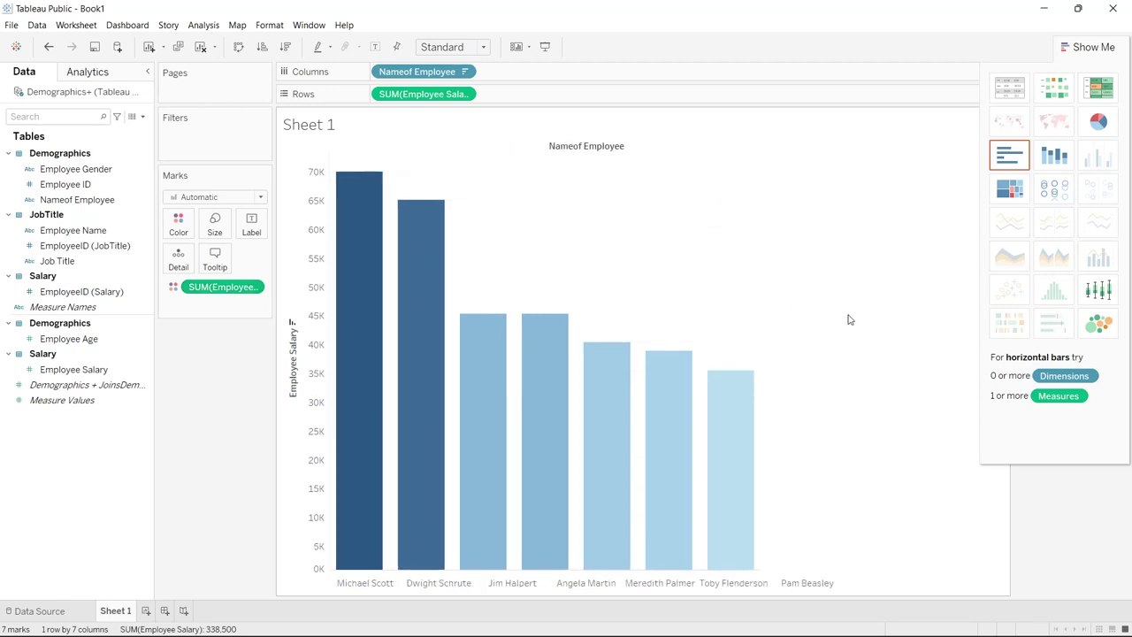